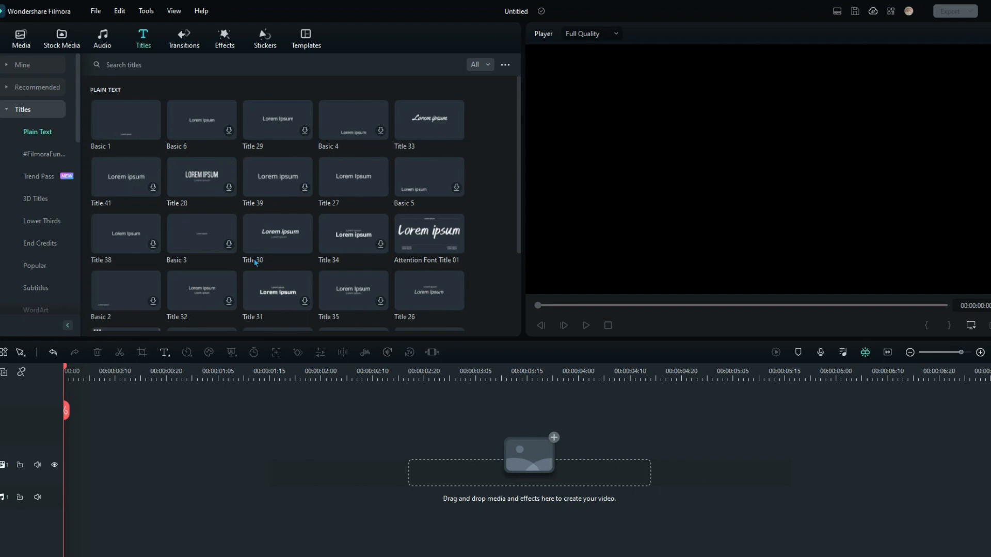
- Look through the trending, favorite and new title templates and return to the Plain Text titles
mouse_move(152, 133)
left_click(34, 88)
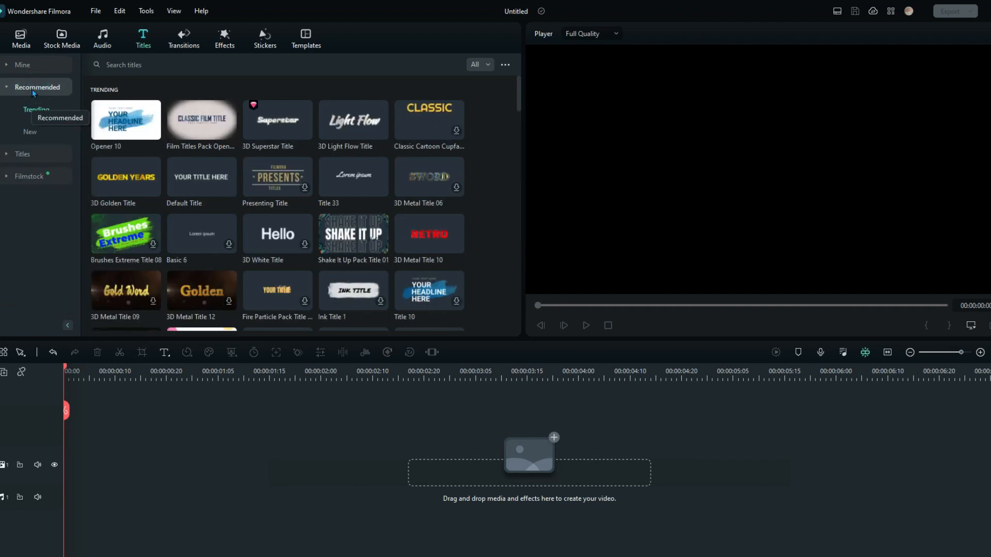
scroll(225, 166, "down", 3)
scroll(225, 167, "up", 3)
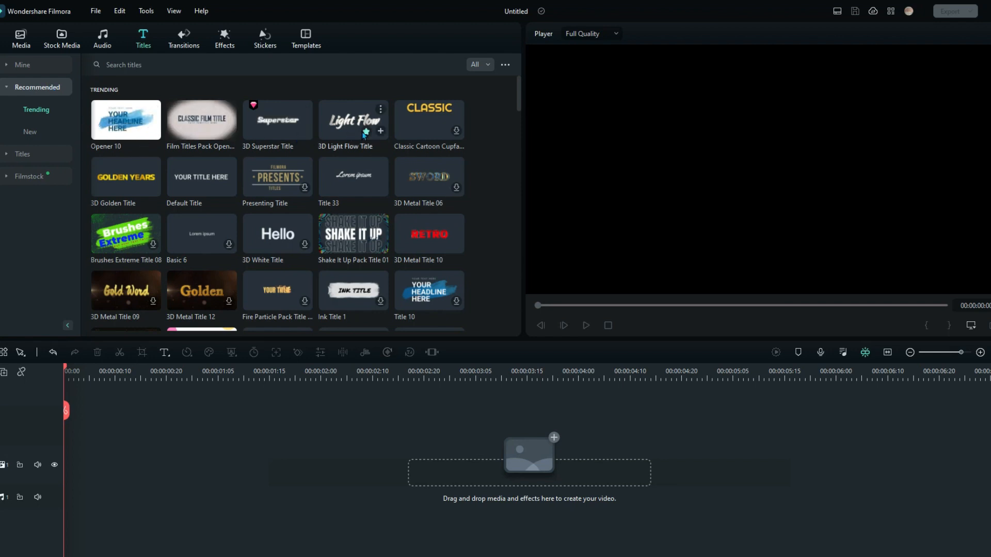
left_click(42, 65)
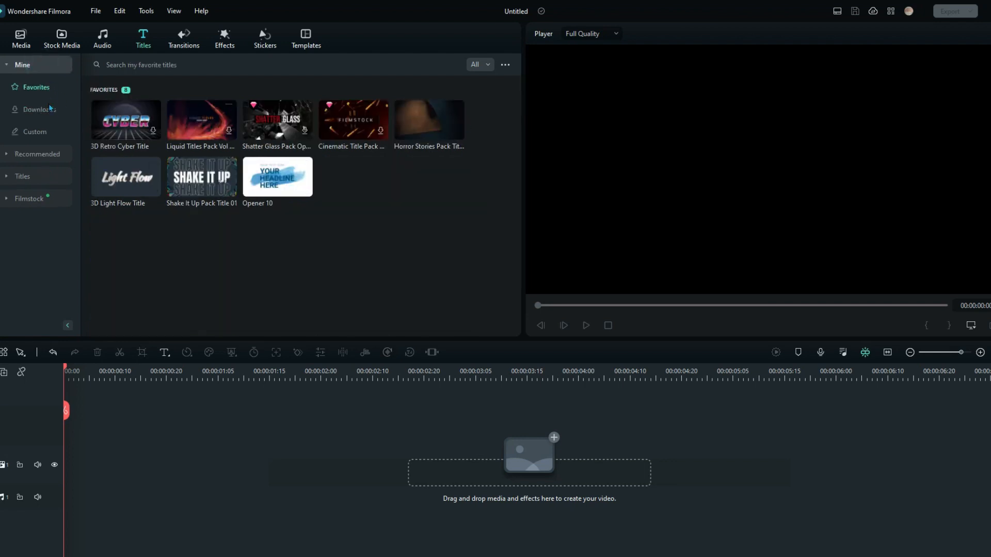
left_click(34, 155)
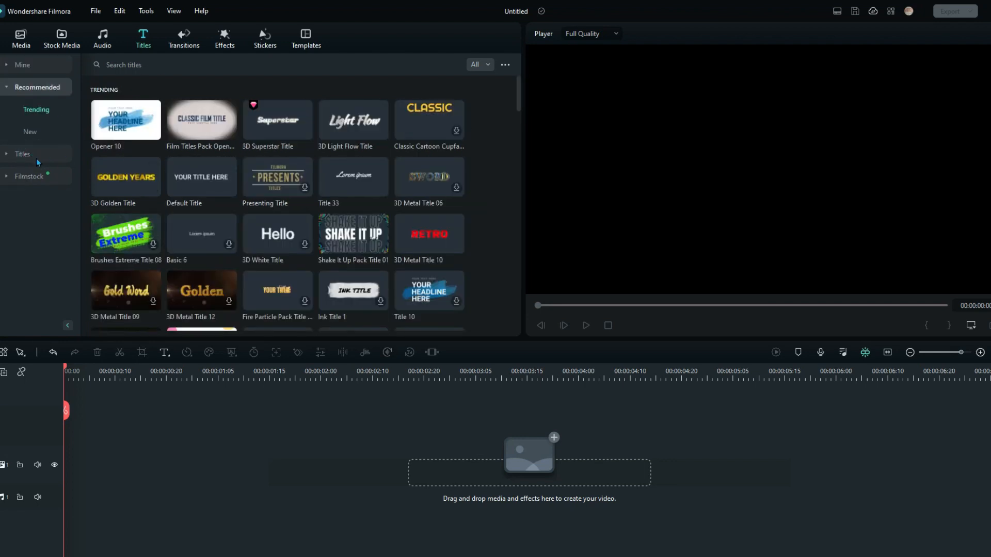
left_click(41, 135)
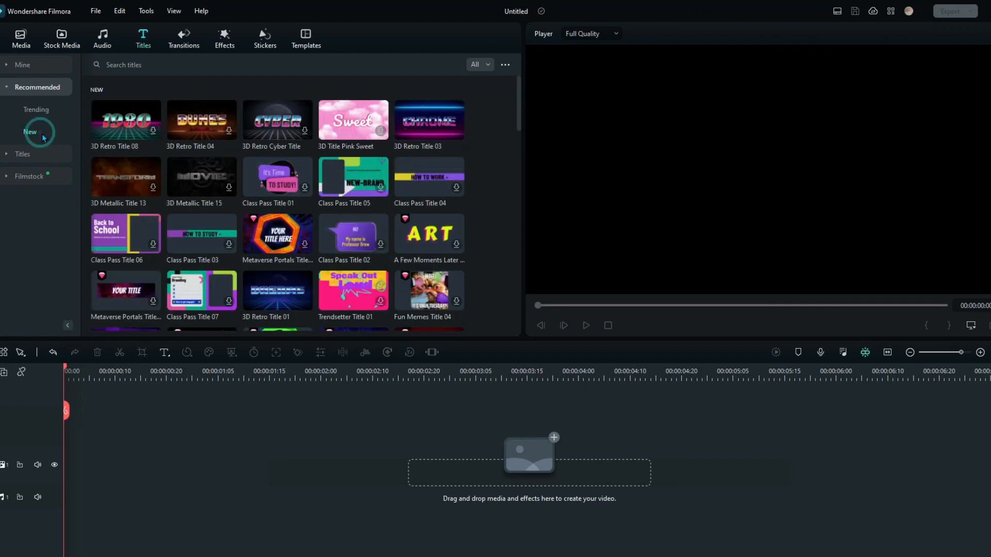
left_click(34, 156)
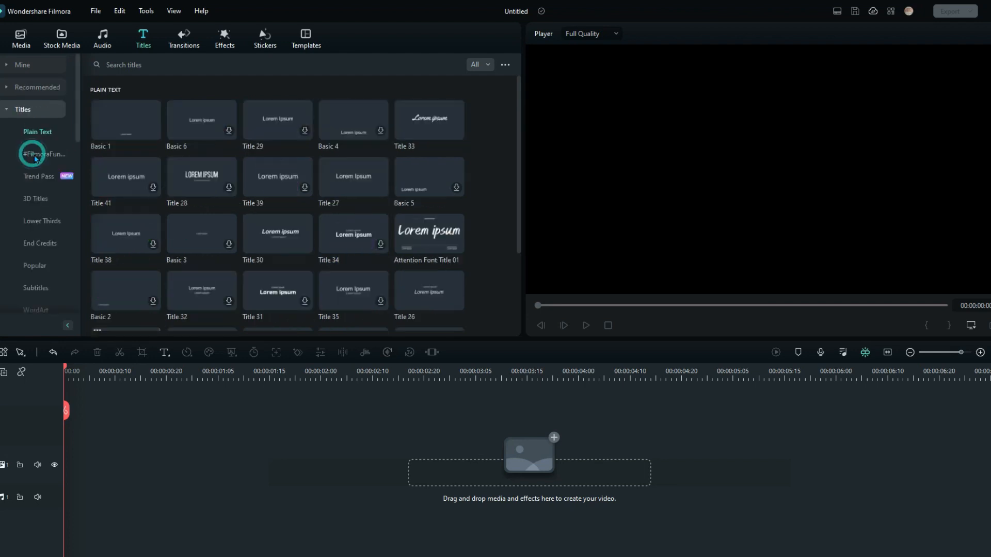
- Try the Free filter on the Plain Text titles and restore the filter to All
left_click(477, 64)
left_click(493, 94)
left_click(377, 79)
left_click(478, 64)
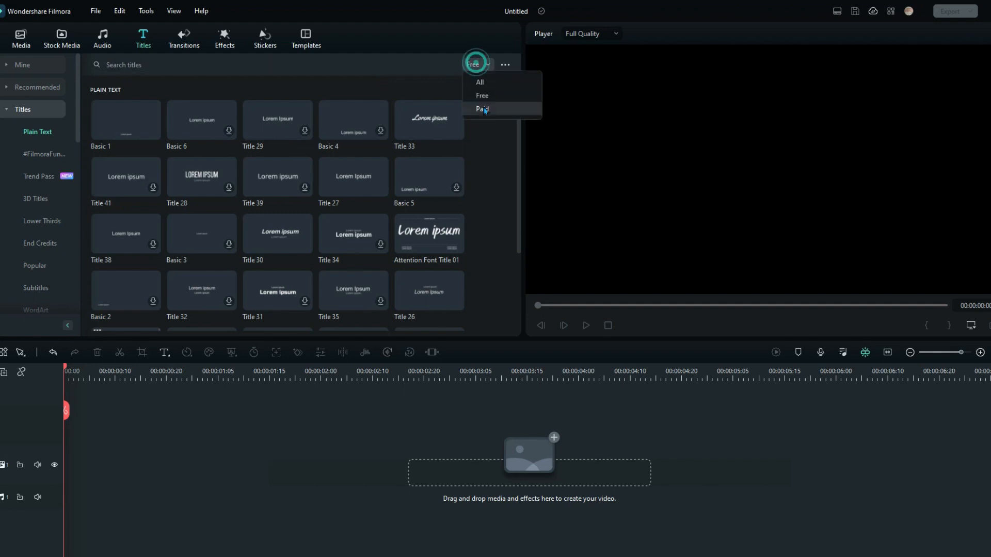
left_click(480, 82)
- Show the #FilmoraFunnyMemes titles and filter the title library to Free templates
left_click(41, 158)
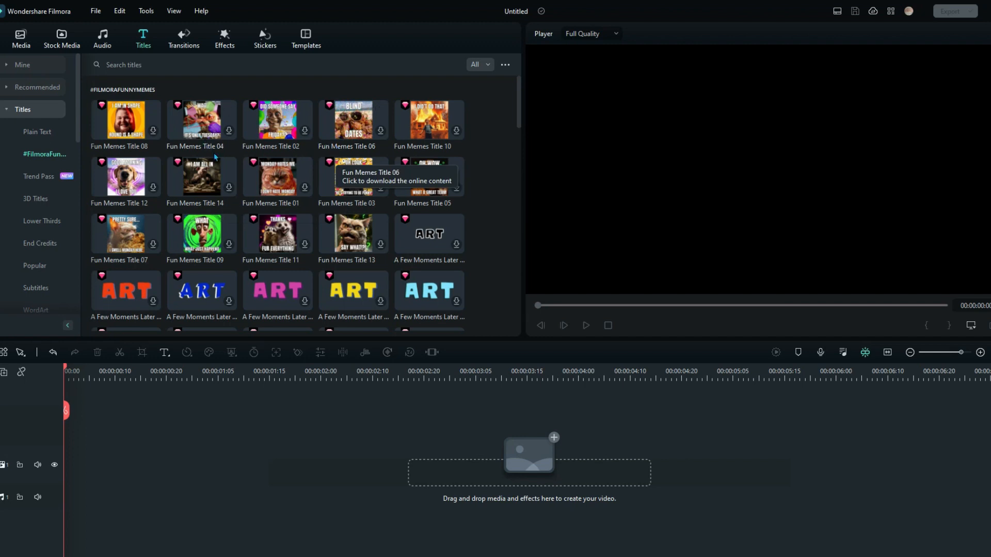
left_click(480, 65)
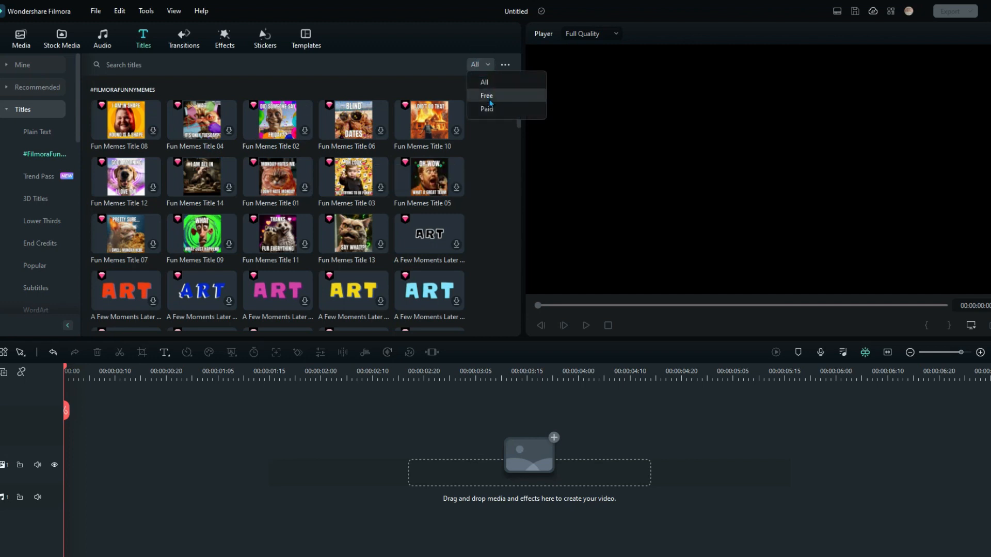
left_click(488, 98)
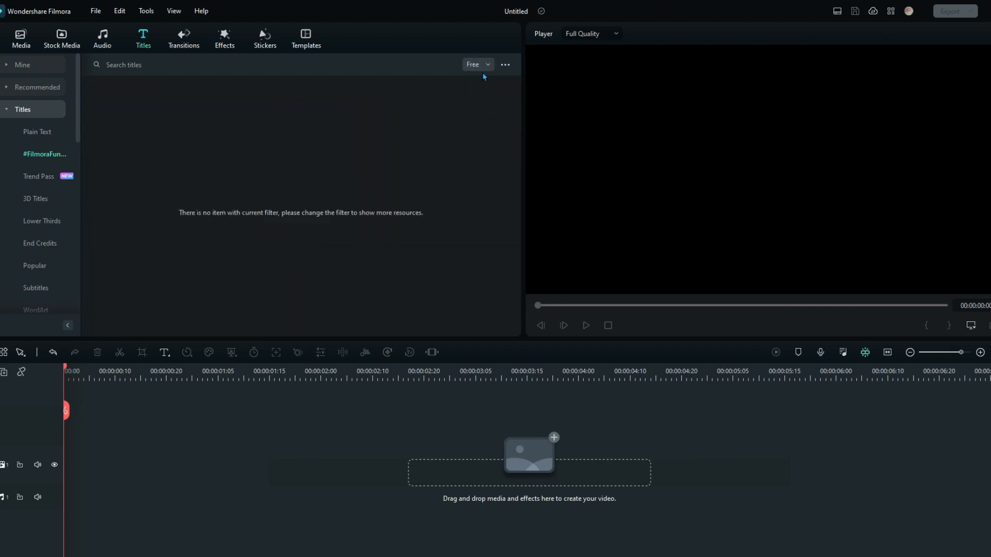
- Browse the free templates in title categories such as Plain Text, 3D Titles, Lower Thirds, News, Love and Vertical
left_click(41, 131)
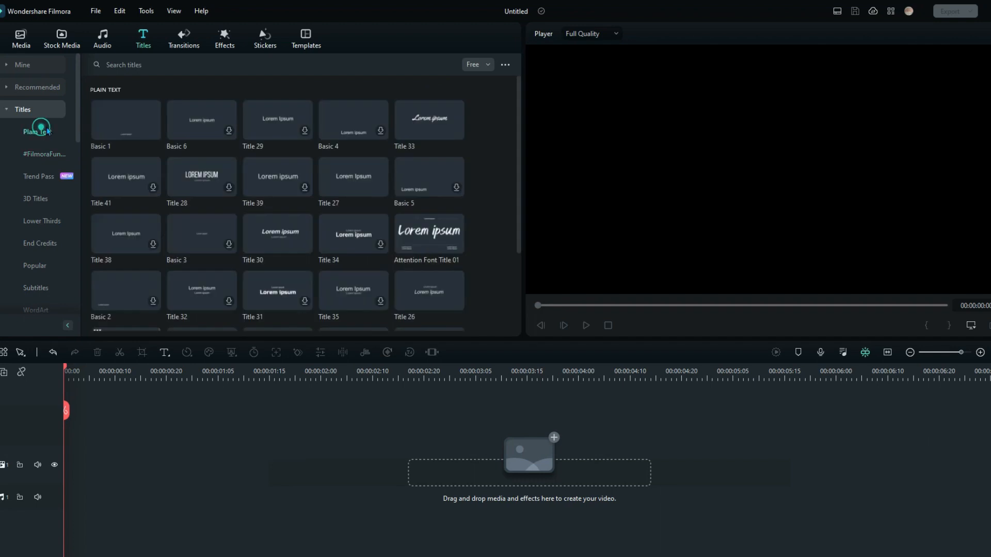
left_click(50, 199)
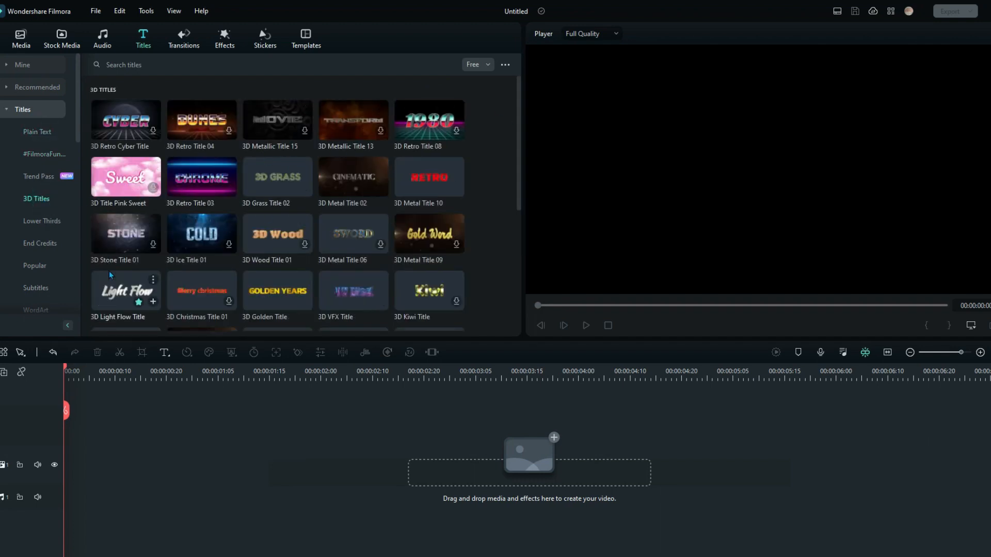
left_click(42, 223)
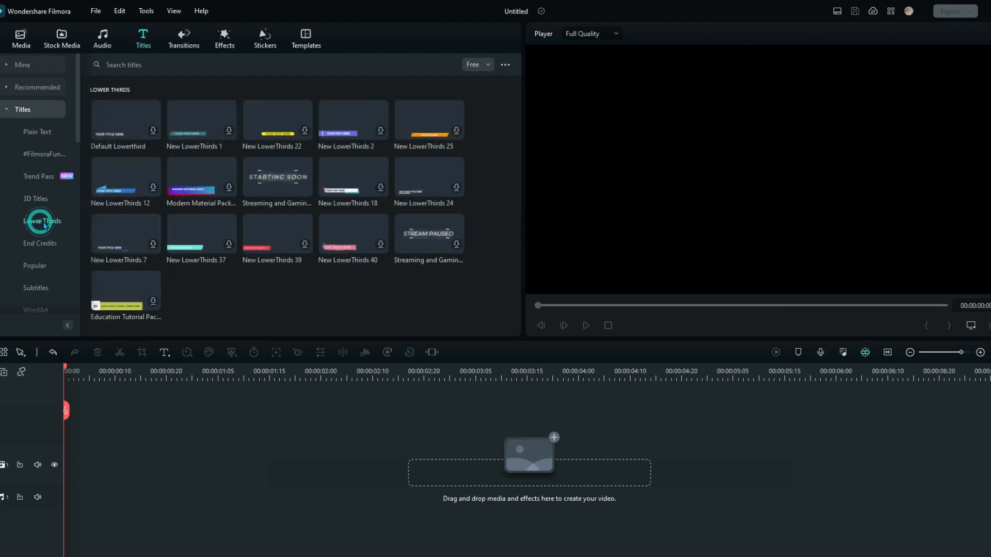
scroll(41, 225, "down", 10)
left_click(35, 197)
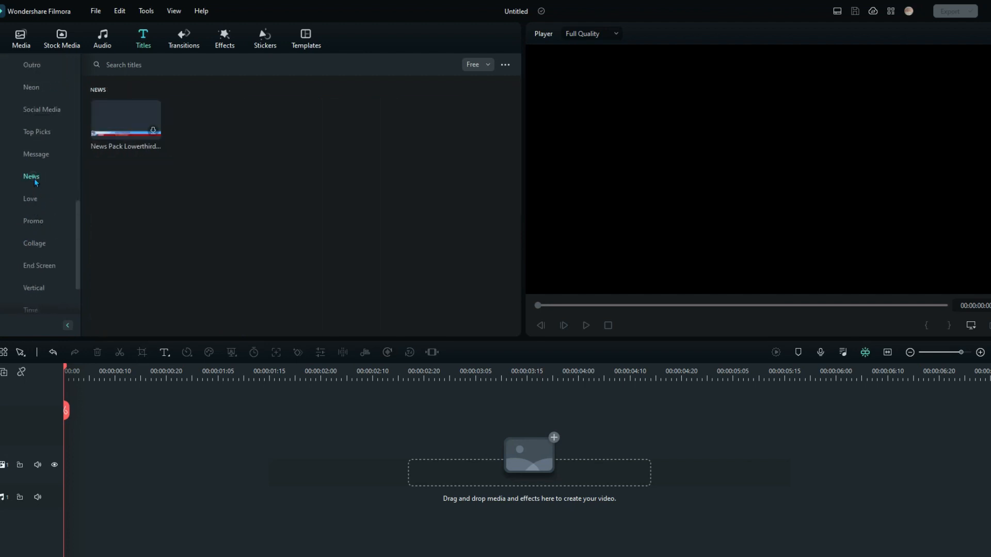
scroll(57, 227, "down", 3)
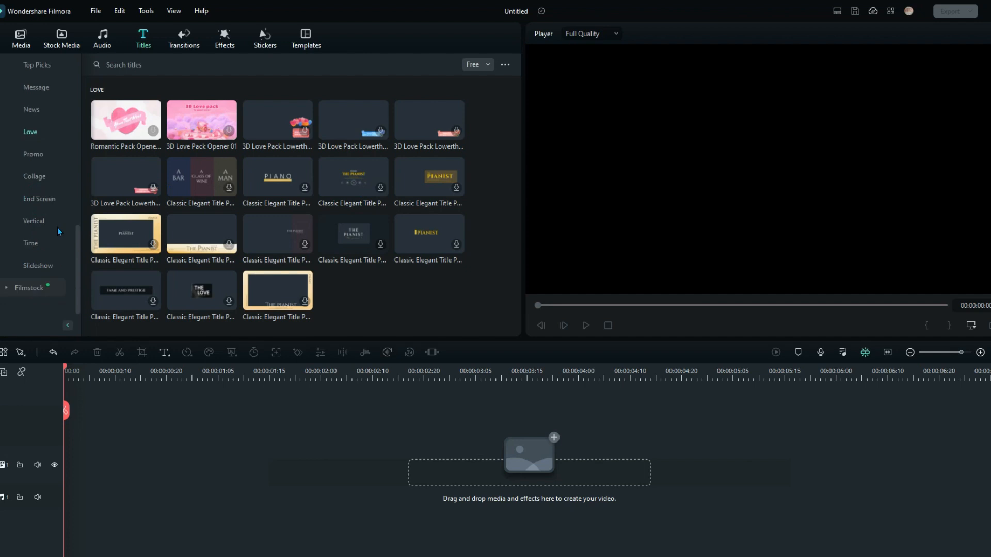
left_click(29, 221)
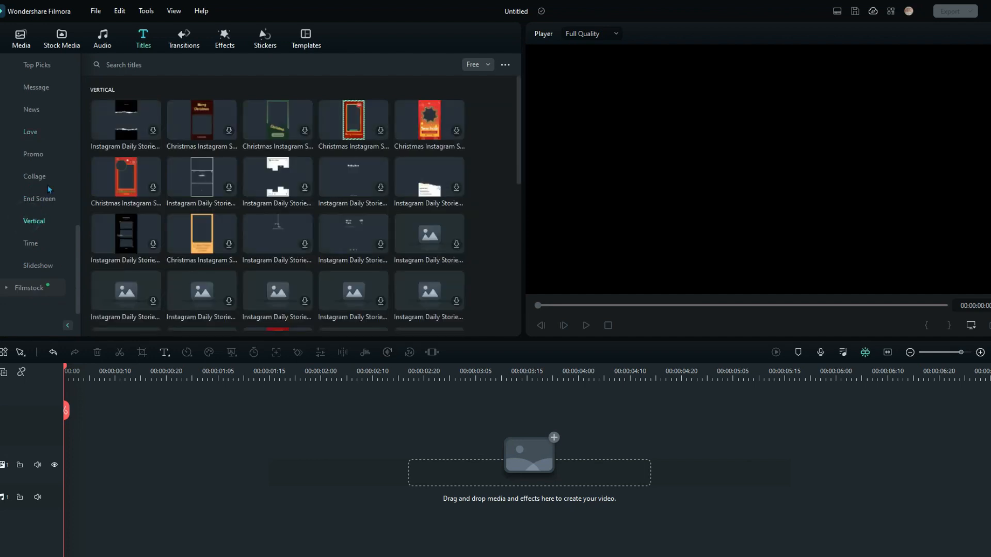
scroll(44, 176, "up", 8)
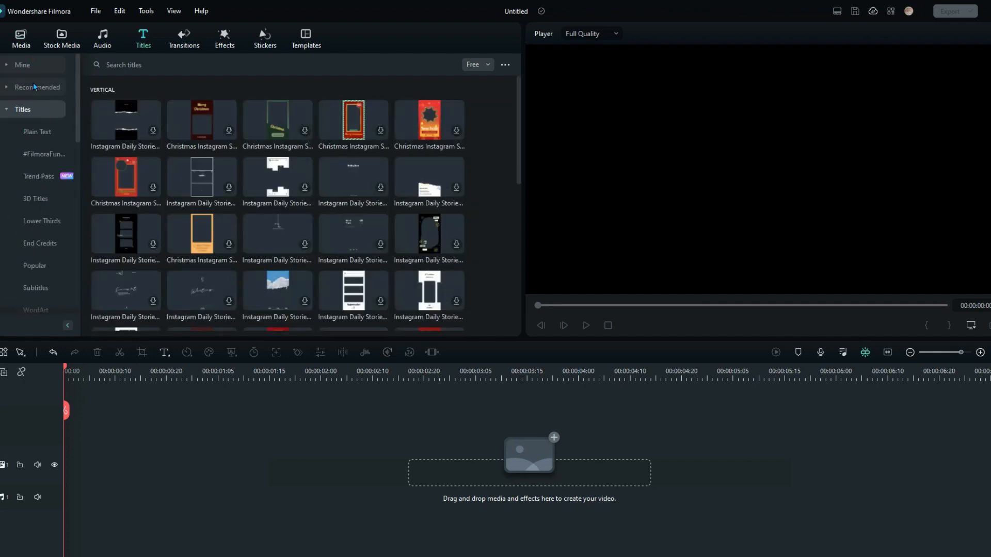
- Find Opener 11 among the trending recommended titles, preview it and add it to the project timeline
left_click(34, 85)
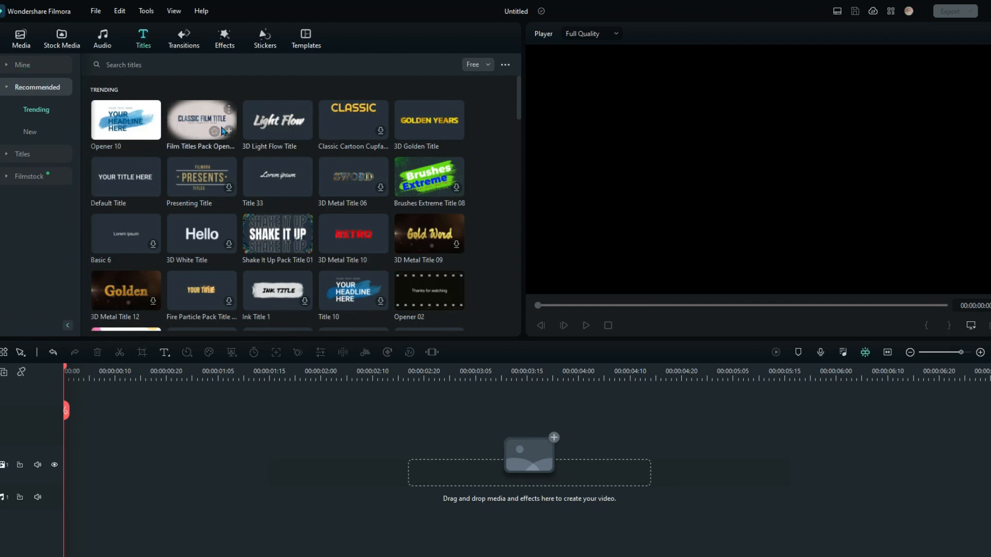
scroll(258, 150, "down", 2)
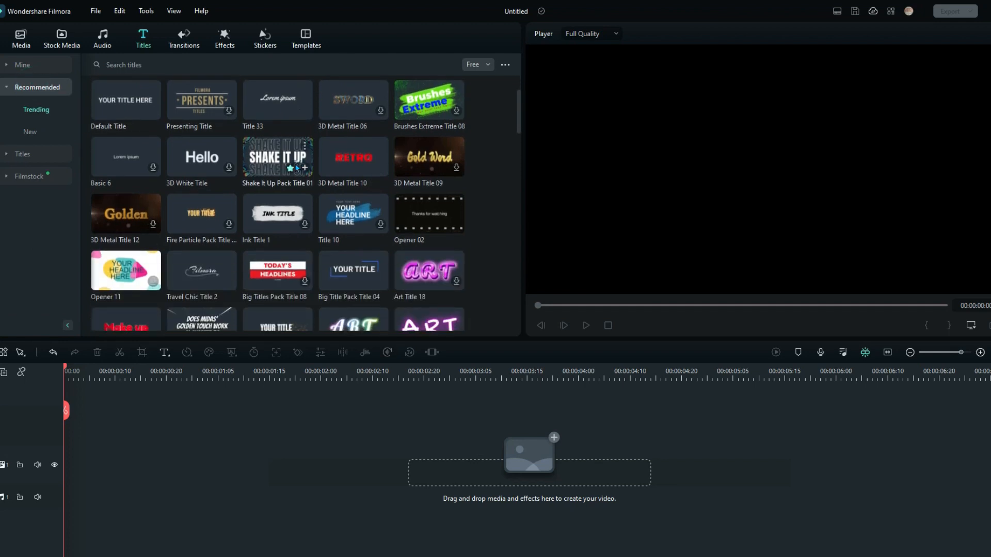
scroll(297, 168, "down", 2)
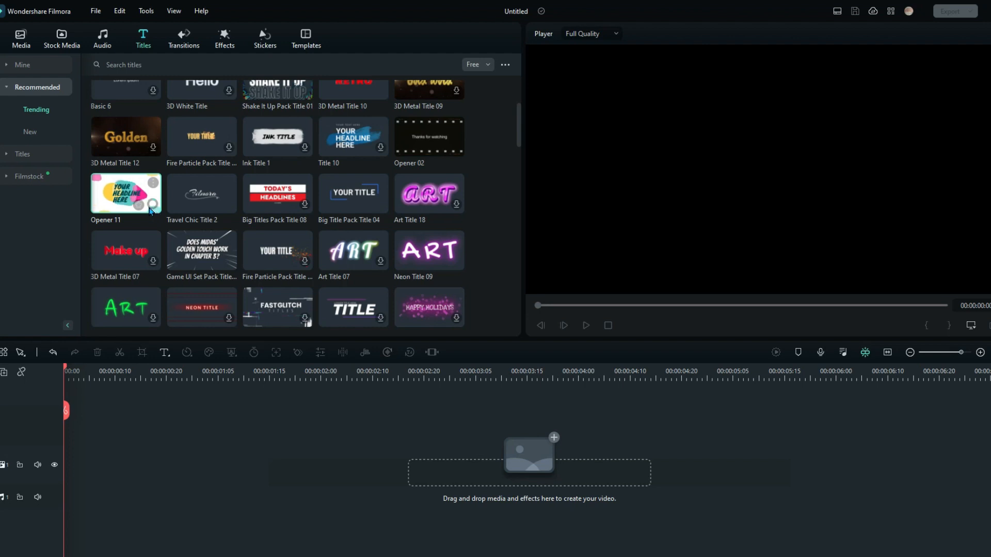
left_click(157, 189)
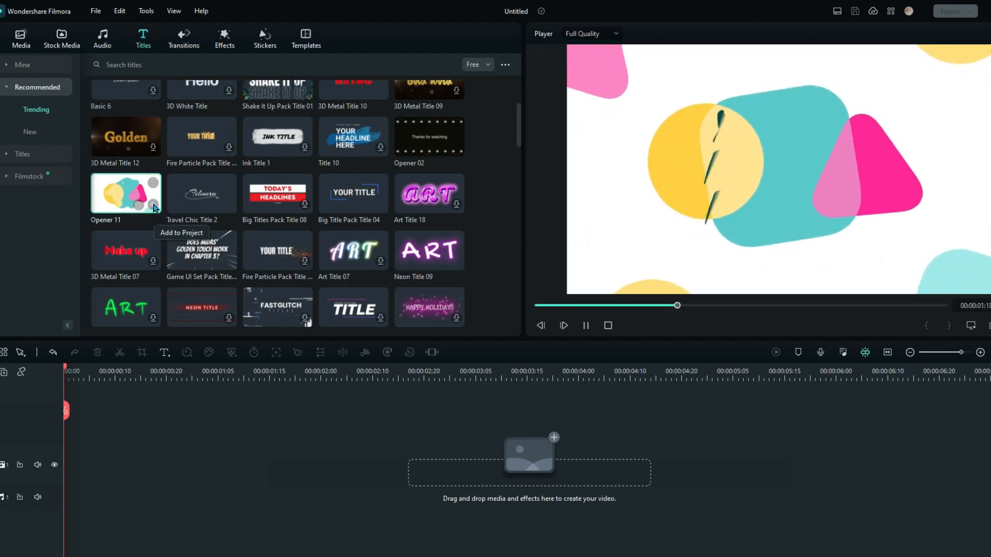
left_click(153, 206)
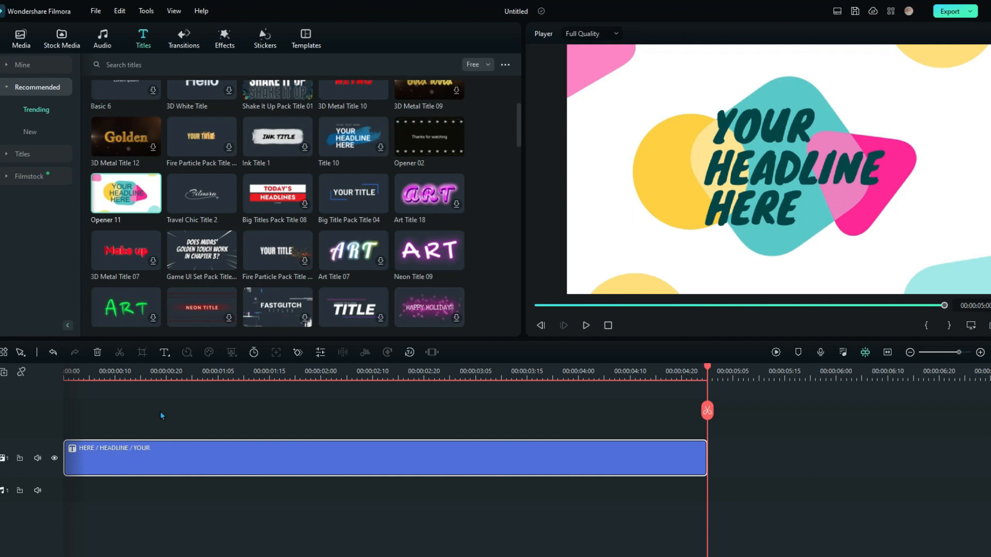
- Place a second Opener 11 title directly after the first clip and delete that copy
mouse_move(126, 194)
left_click_drag(126, 194, 733, 459)
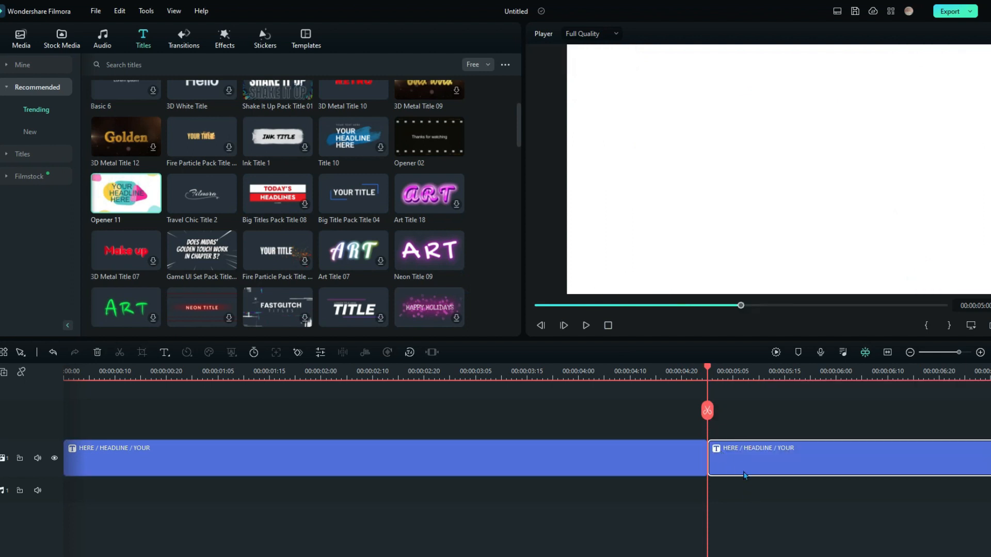
double_click(747, 449)
key("Delete")
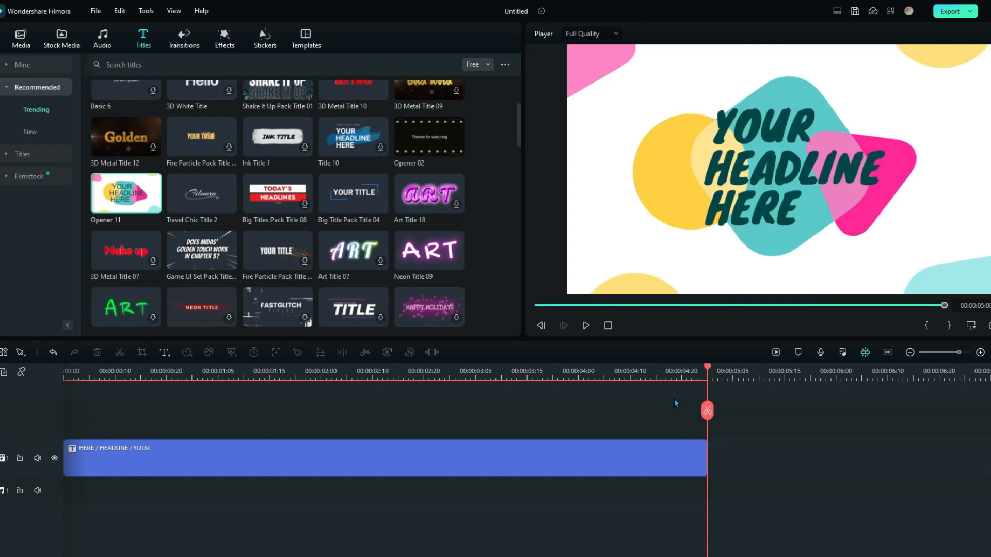
- Scrub through the Opener 11 clip, check its separate text lines in the preview and park the playhead at 00:00:03:05
left_click_drag(705, 377, 226, 426)
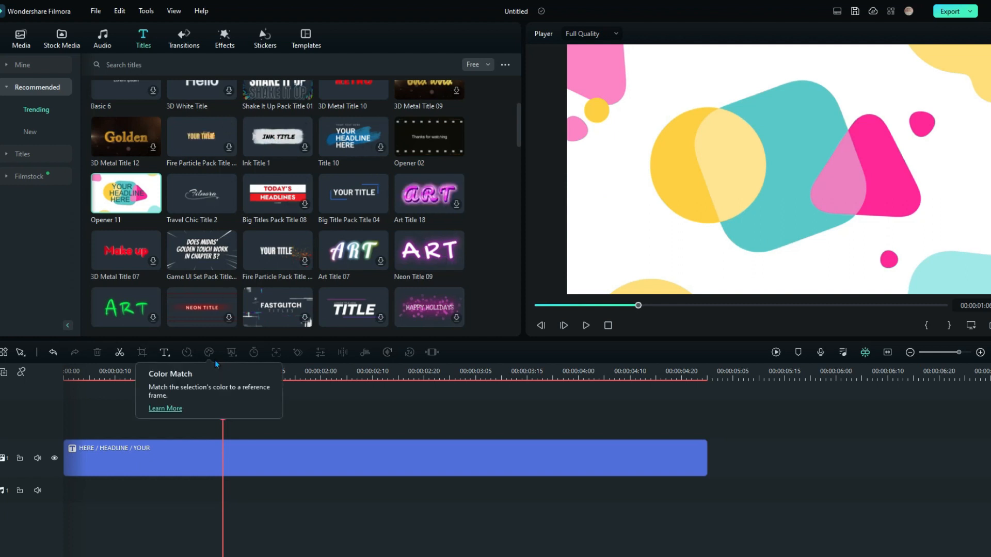
left_click_drag(225, 373, 465, 423)
left_click(752, 177)
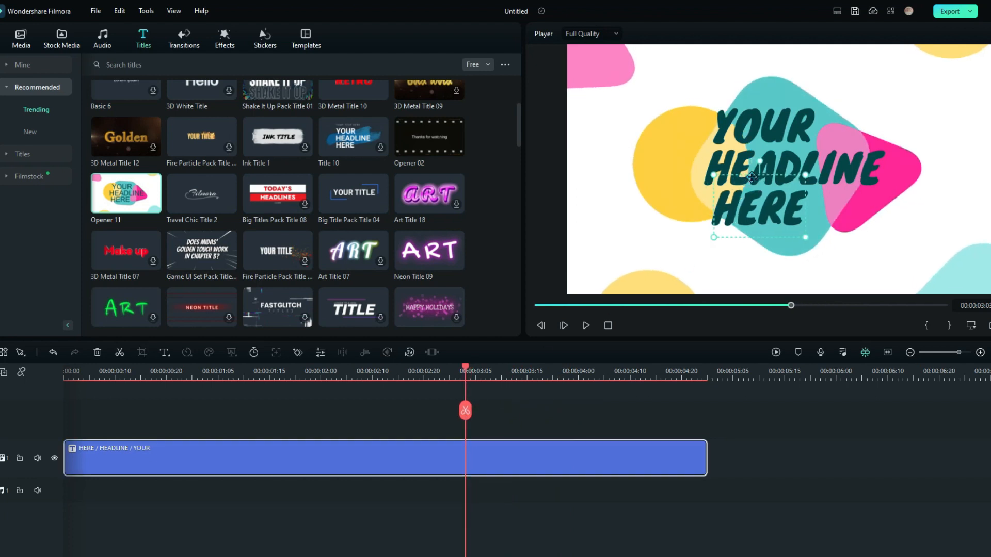
left_click(755, 168)
left_click(742, 115)
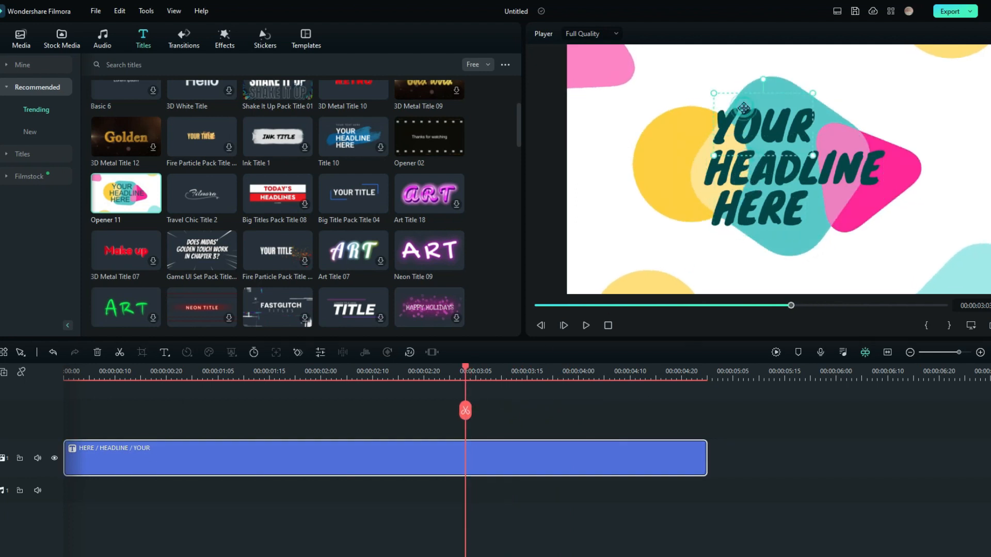
left_click_drag(467, 377, 483, 446)
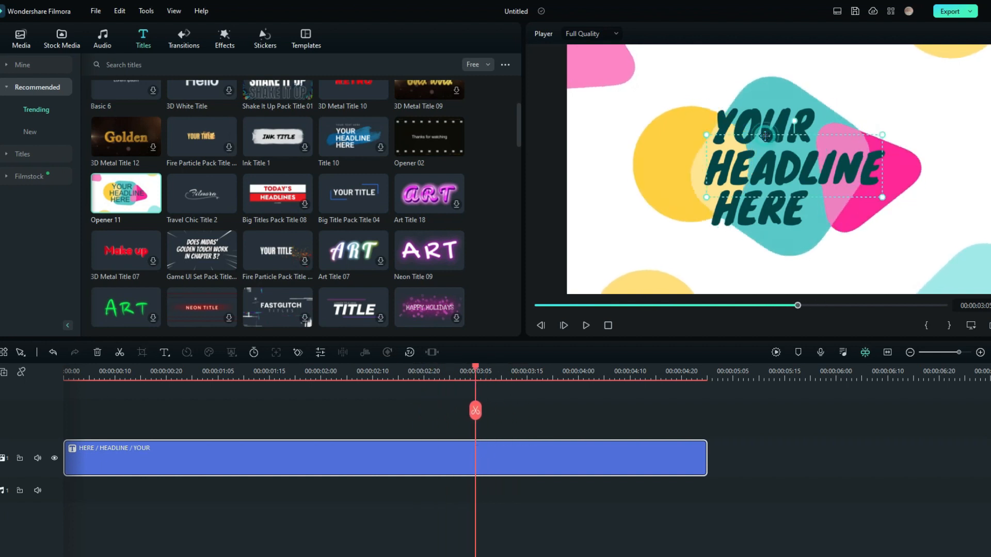
- Open the YOUR text line of the title for editing and look over the clip's video transform and animation settings
left_click(756, 121)
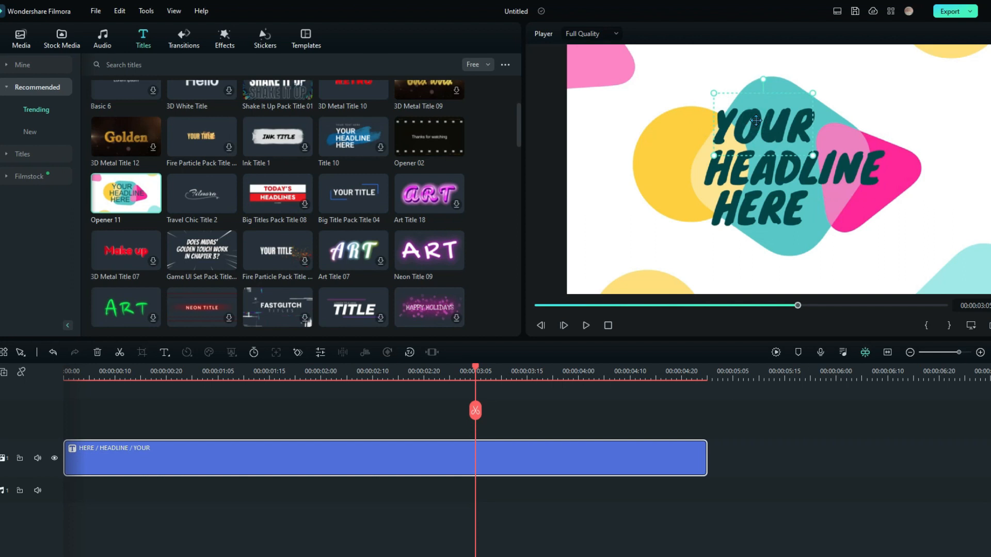
double_click(756, 121)
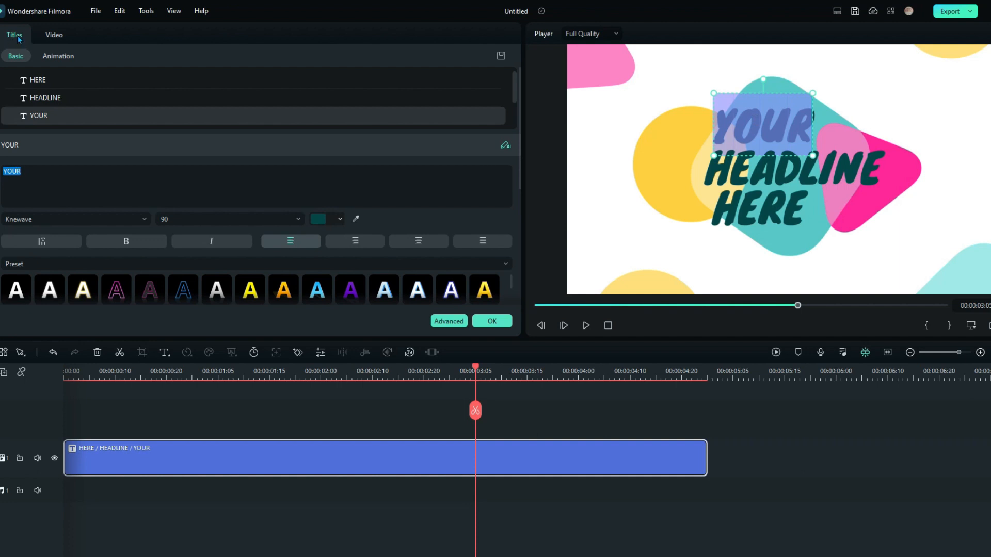
left_click(54, 35)
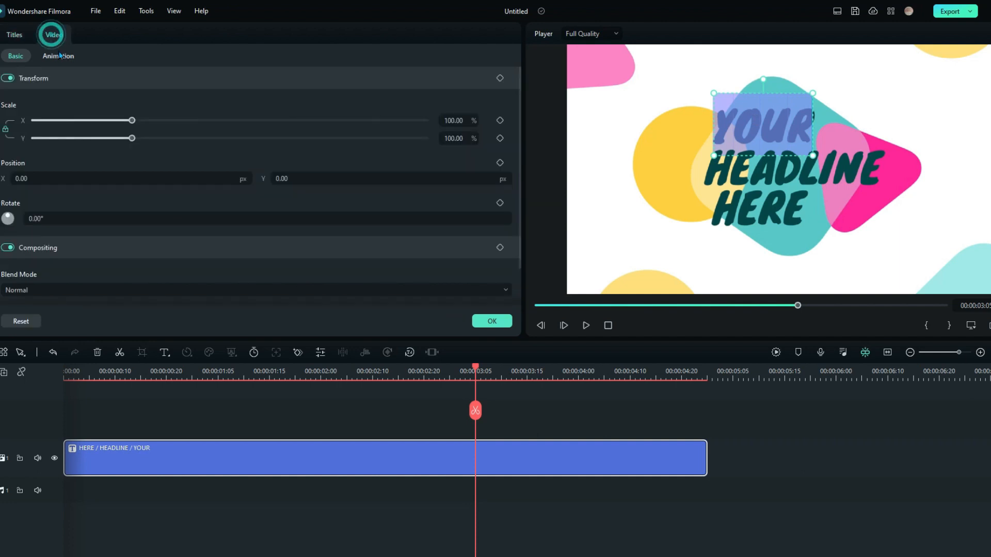
left_click(58, 54)
left_click(15, 35)
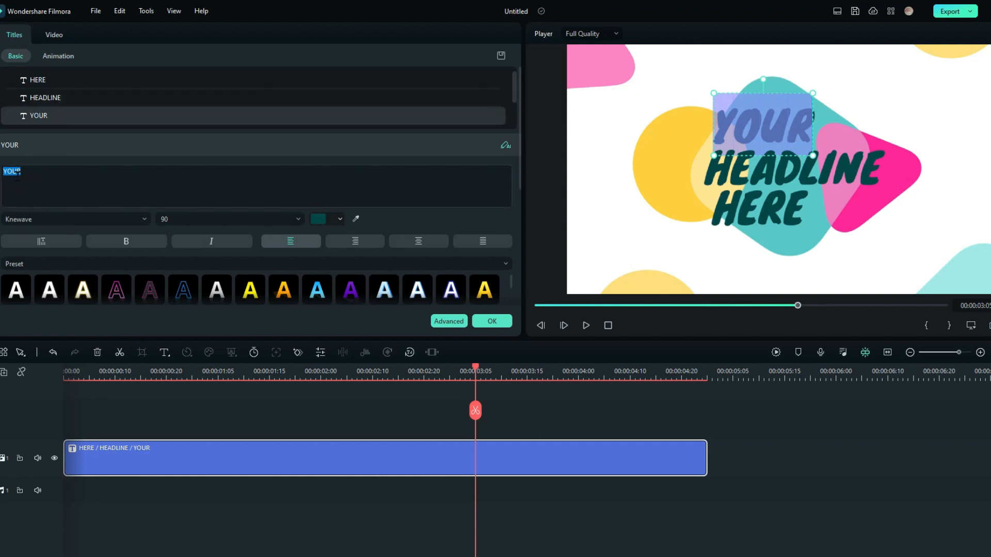
- Replace the title's YOUR line with THINK BOX
left_click(38, 175)
double_click(39, 175)
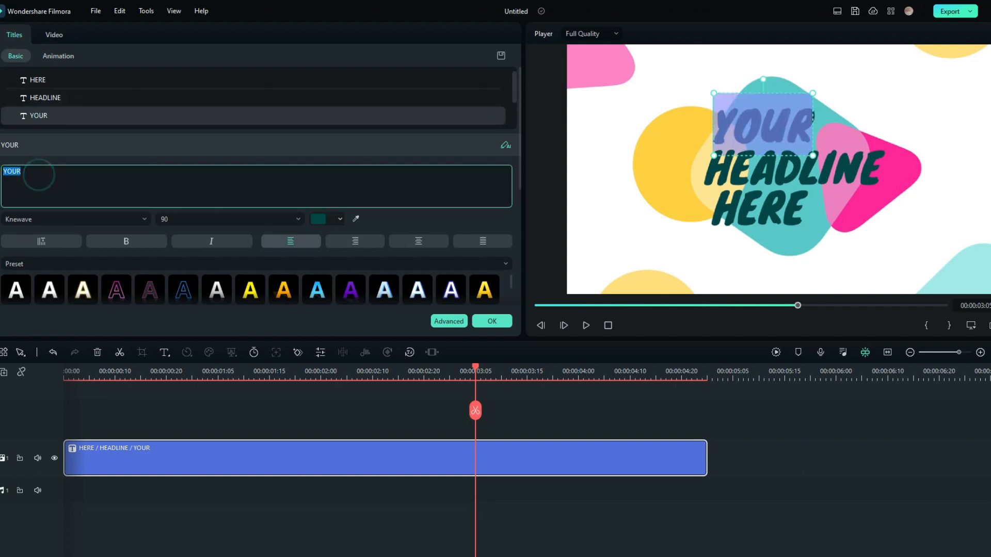
type("THINK ")
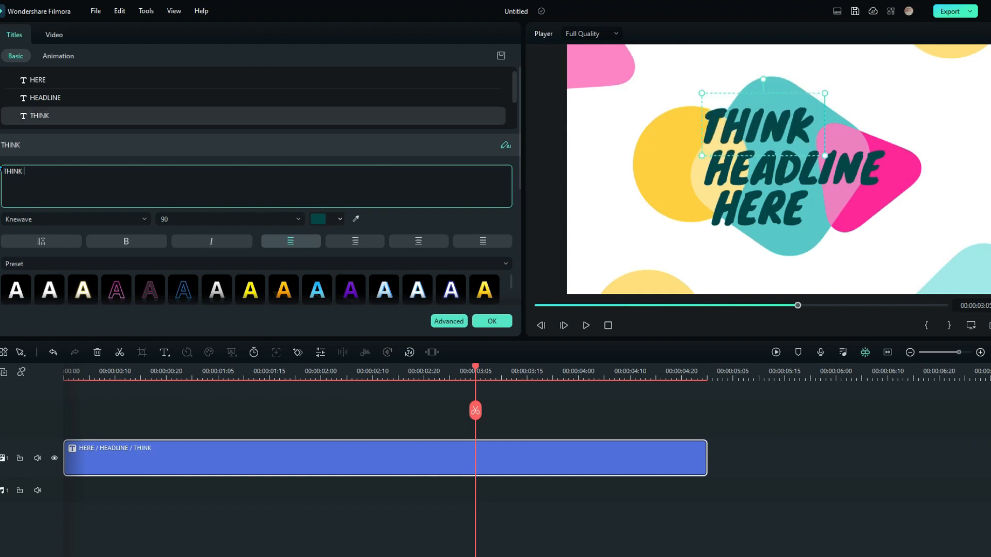
type("BOX")
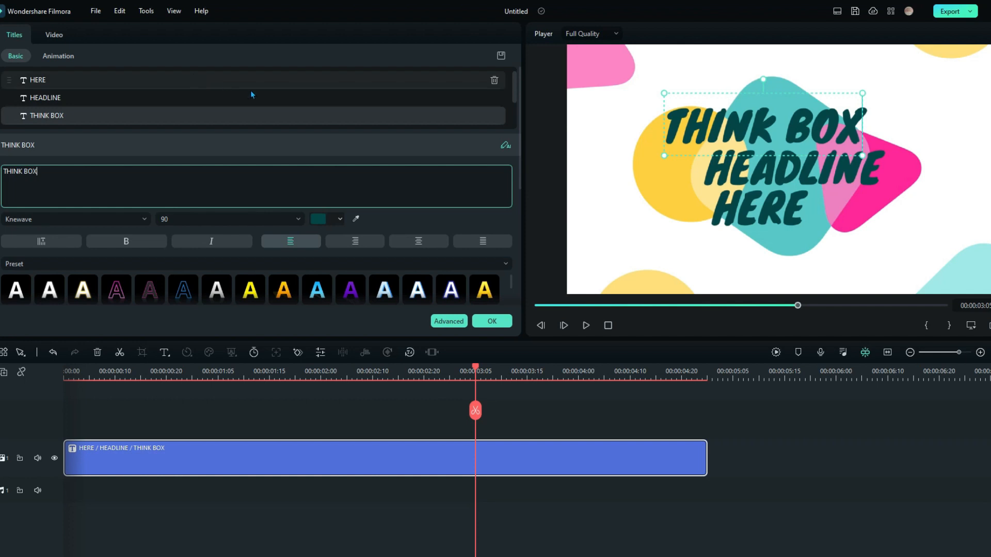
- Try several text presets on the THINK BOX line, keep the orange-yellow gradient style and set its colour to dark red
left_click(479, 290)
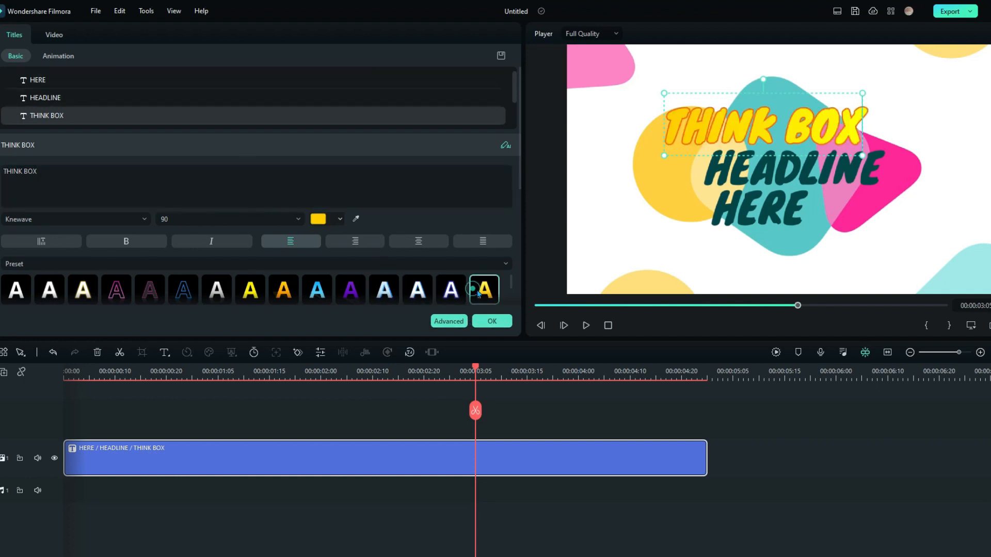
left_click(115, 297)
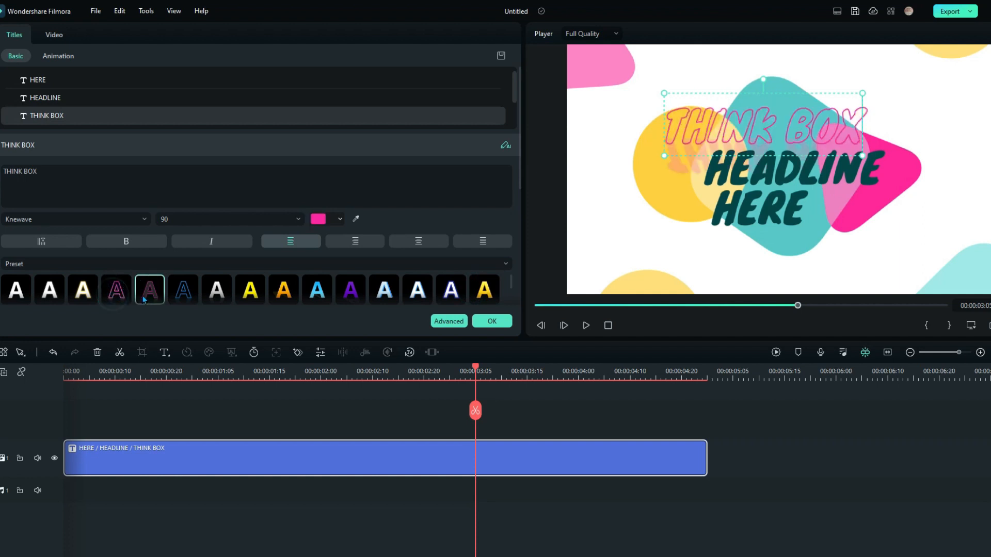
left_click(284, 292)
scroll(218, 290, "down", 2)
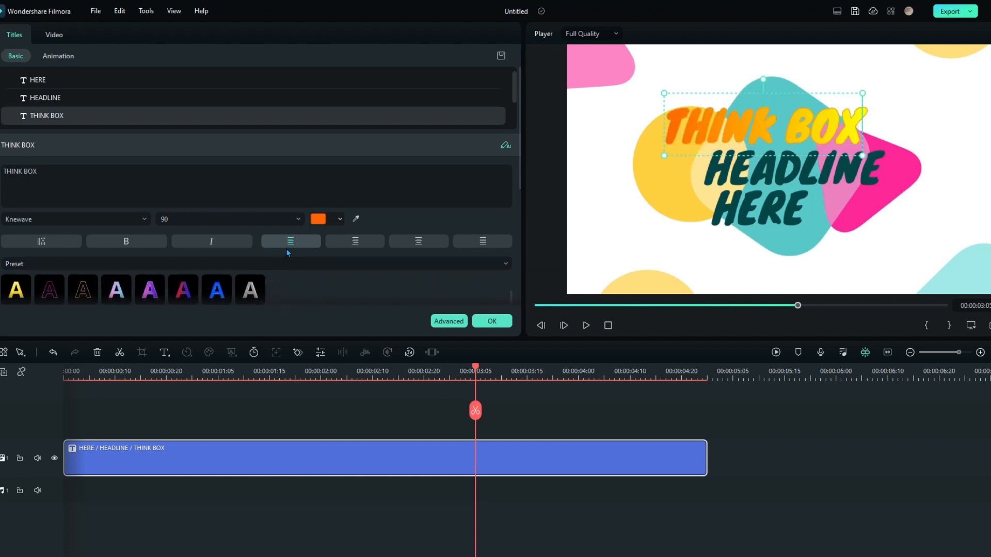
left_click(330, 220)
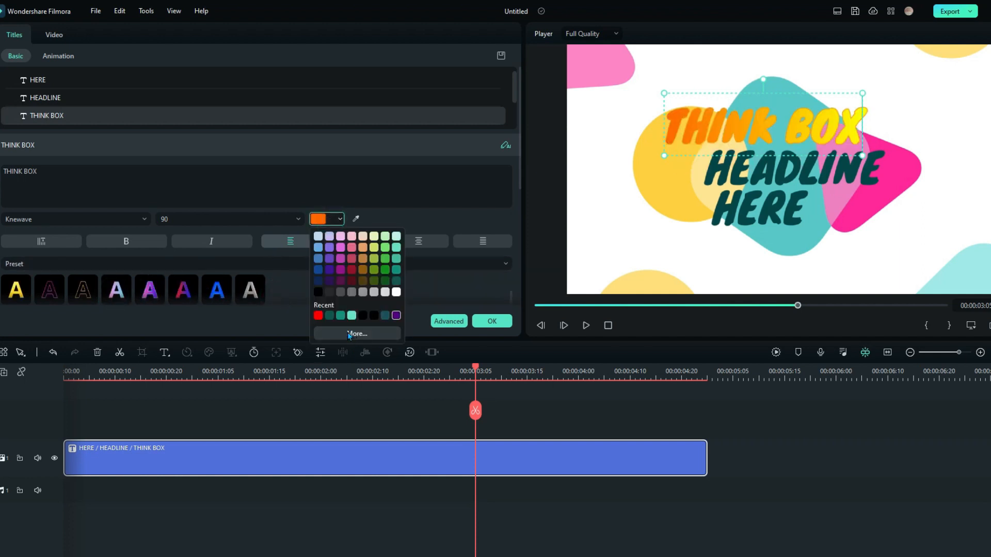
left_click(351, 270)
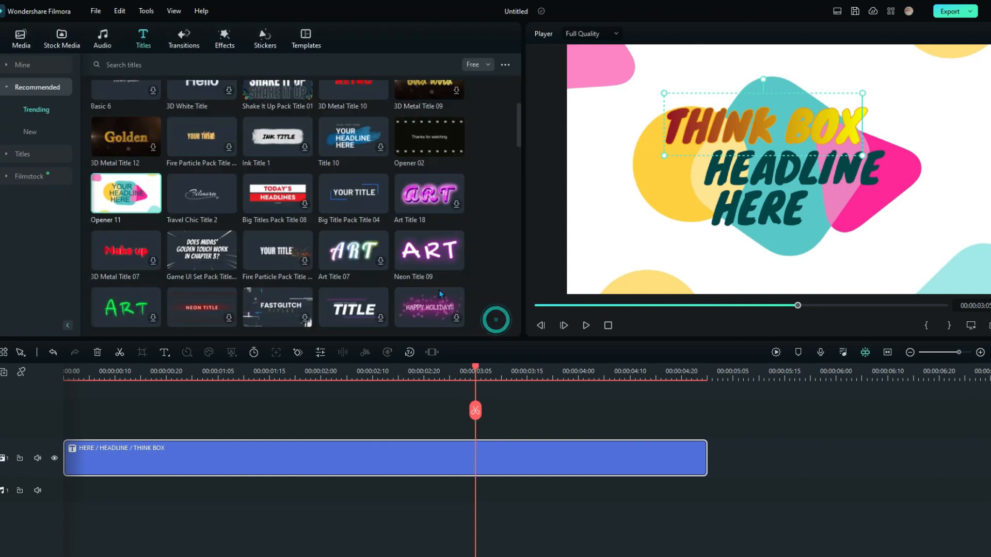
- Replace the title's HEADLINE line with MEDIA SOURCE
left_click(738, 178)
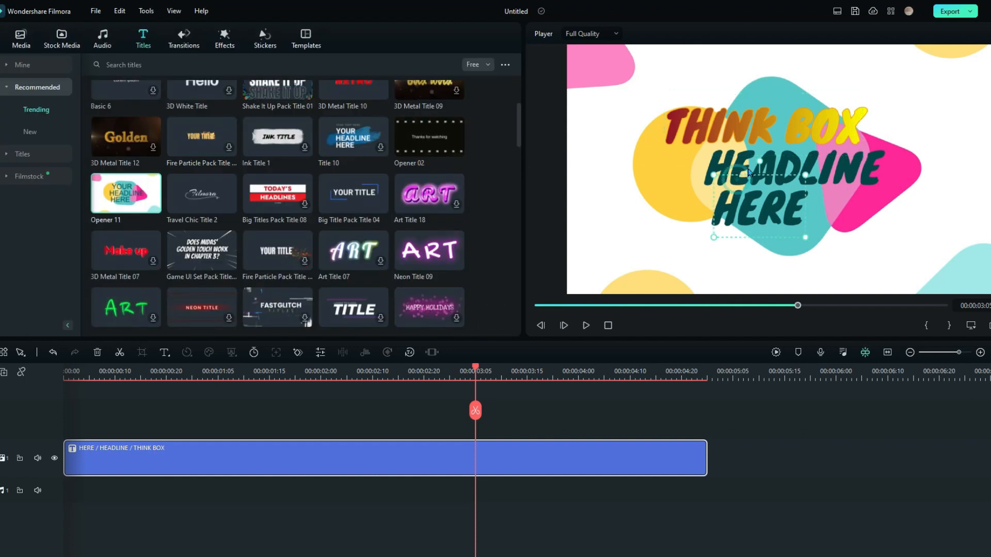
left_click(748, 166)
double_click(748, 166)
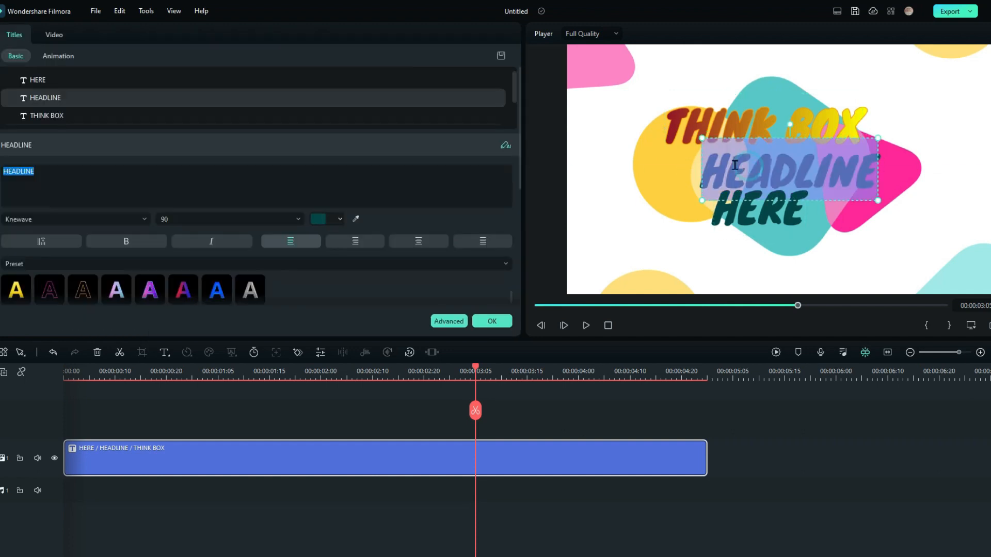
left_click(55, 177)
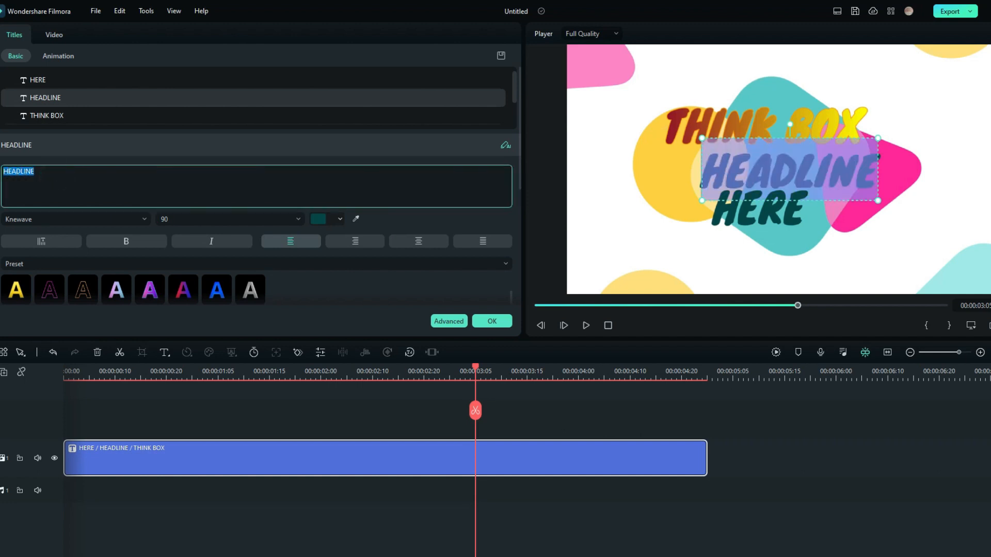
type("MEDIA")
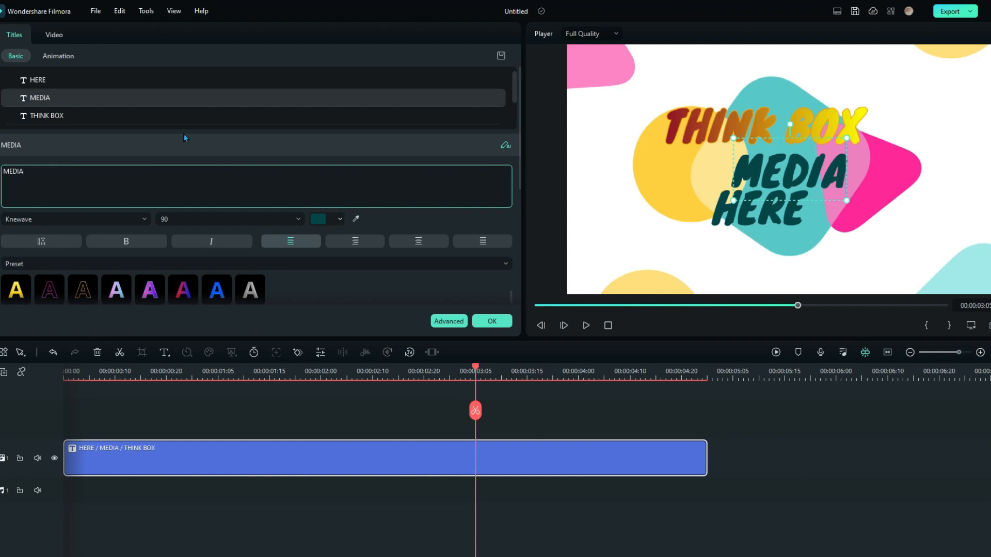
type(" SOU")
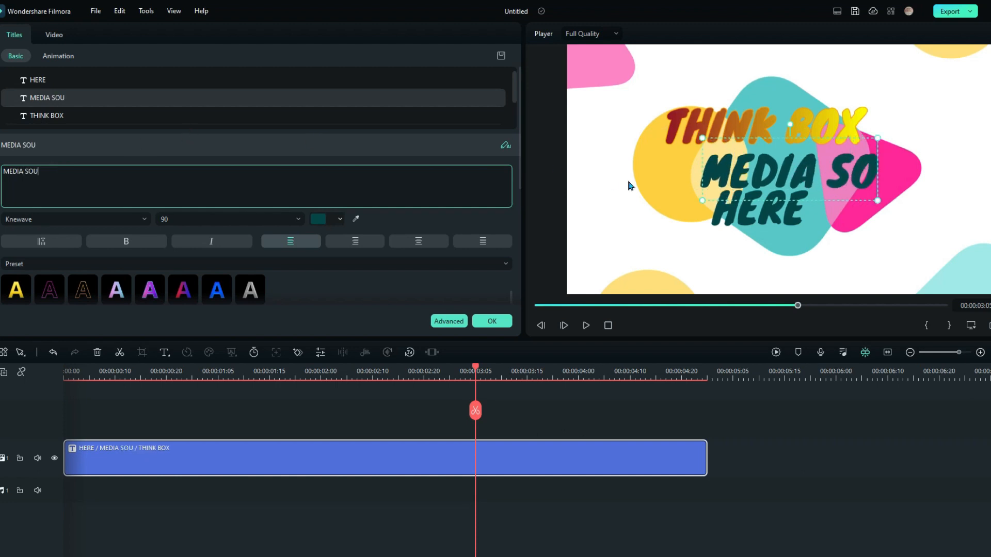
type("RCE")
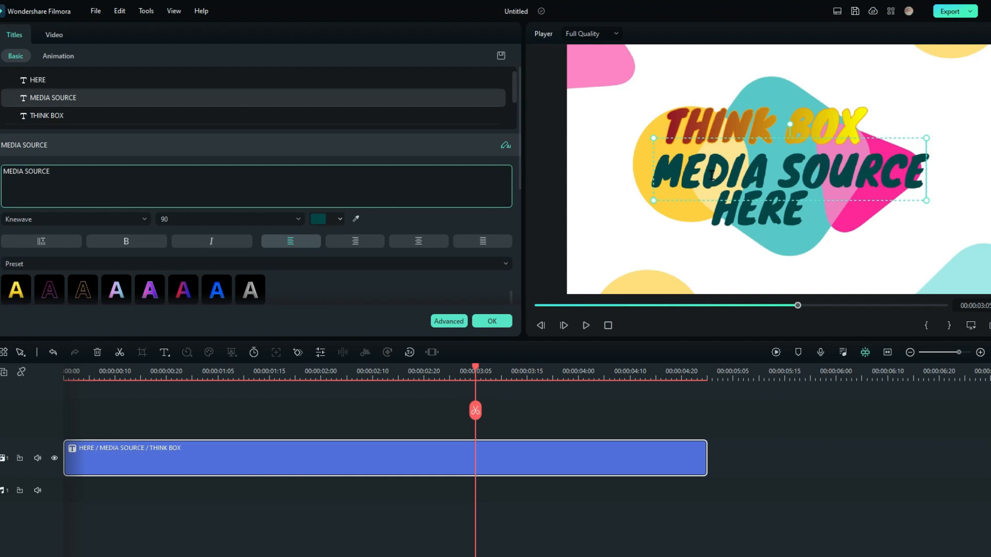
- Shift the MEDIA SOURCE line slightly left in the preview and move the HERE line below it, toward the frame's lower right
left_click(624, 214)
left_click_drag(682, 183, 658, 183)
left_click_drag(742, 179, 769, 170)
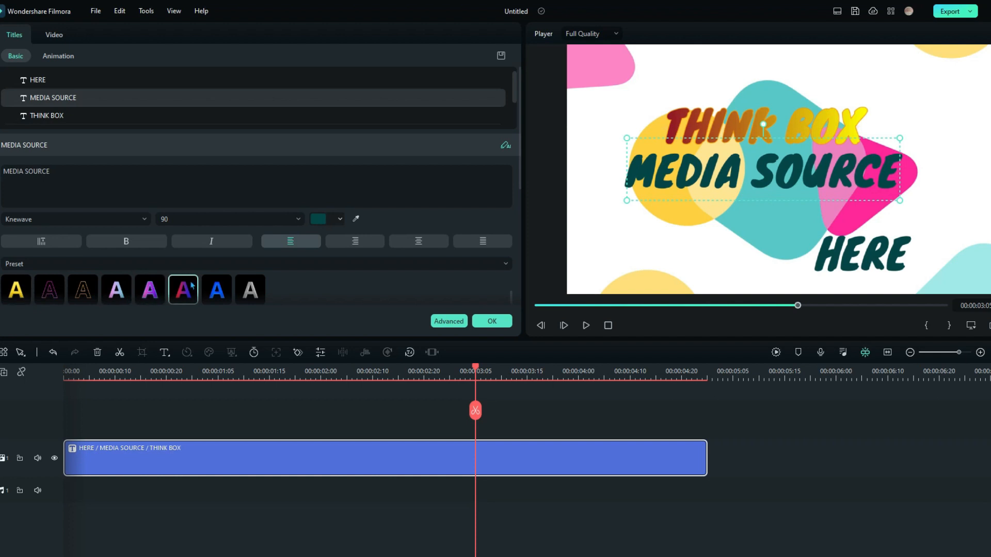
- Apply the yellow gradient preset with a dark outline to the MEDIA SOURCE line and set its colour to dark teal
left_click(17, 297)
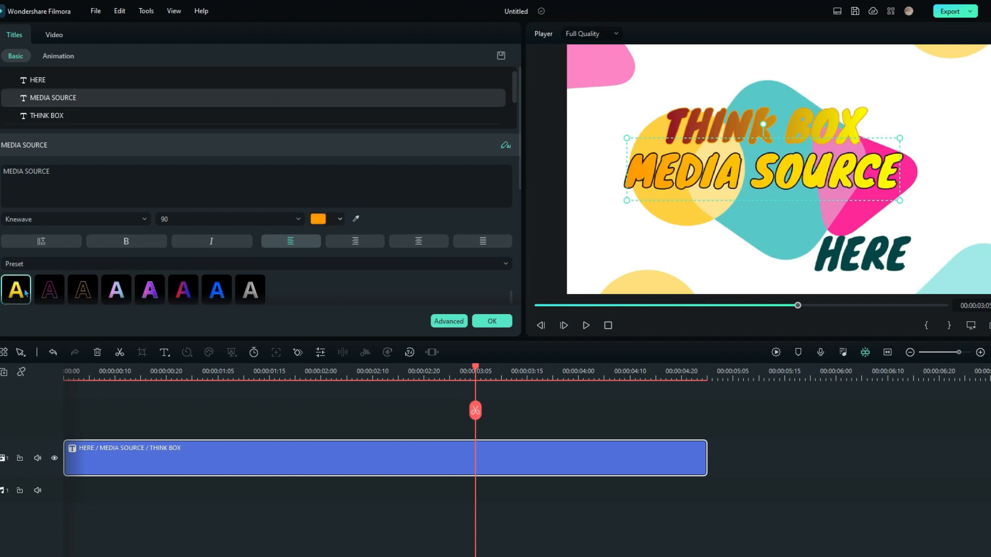
left_click(340, 221)
left_click(351, 259)
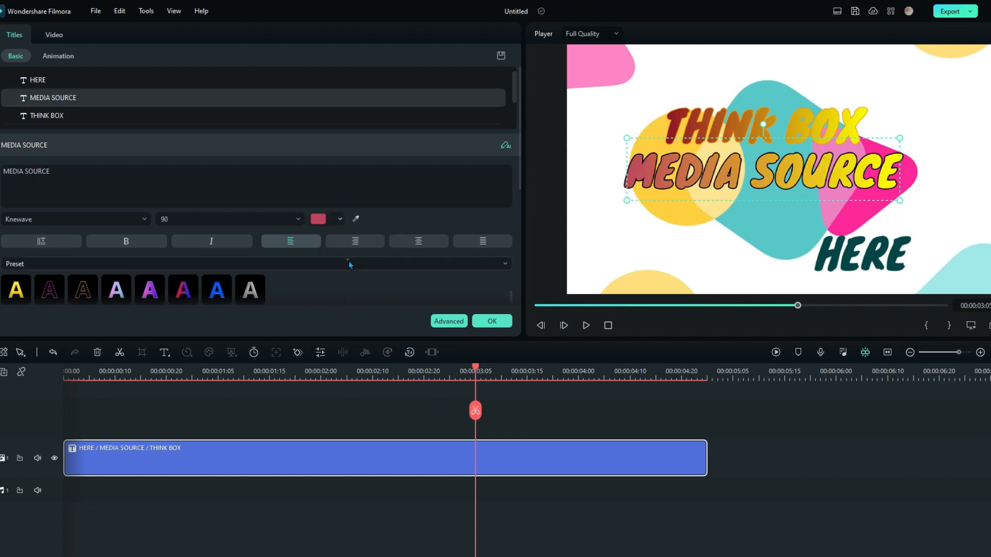
left_click(341, 220)
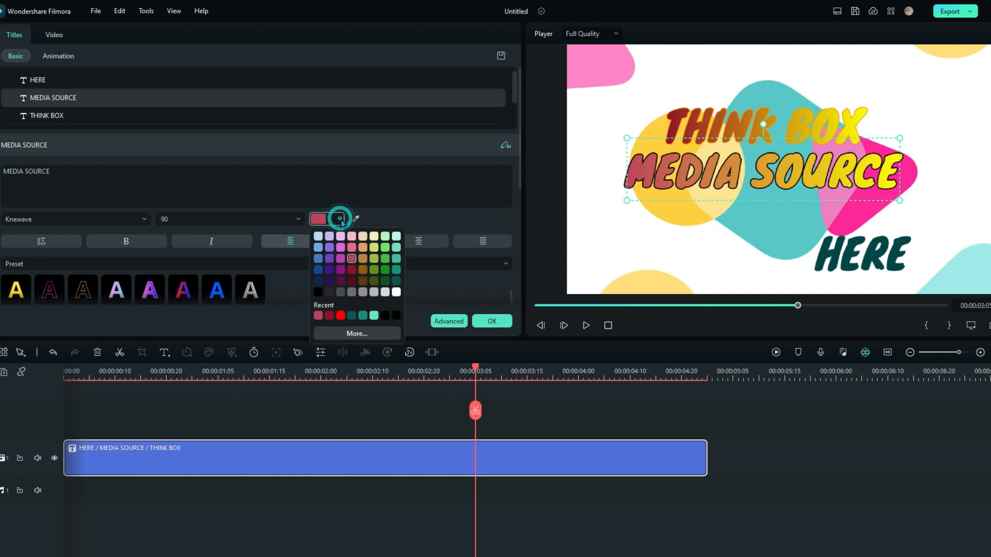
left_click(395, 280)
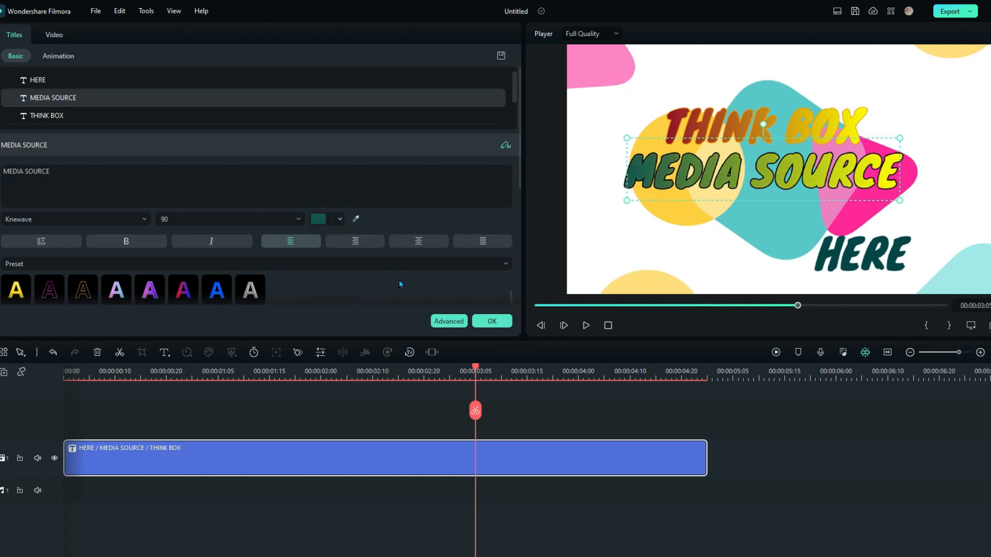
- Nudge the MEDIA SOURCE line slightly right and move the HERE line to roughly centred beneath it
left_click_drag(723, 182, 732, 182)
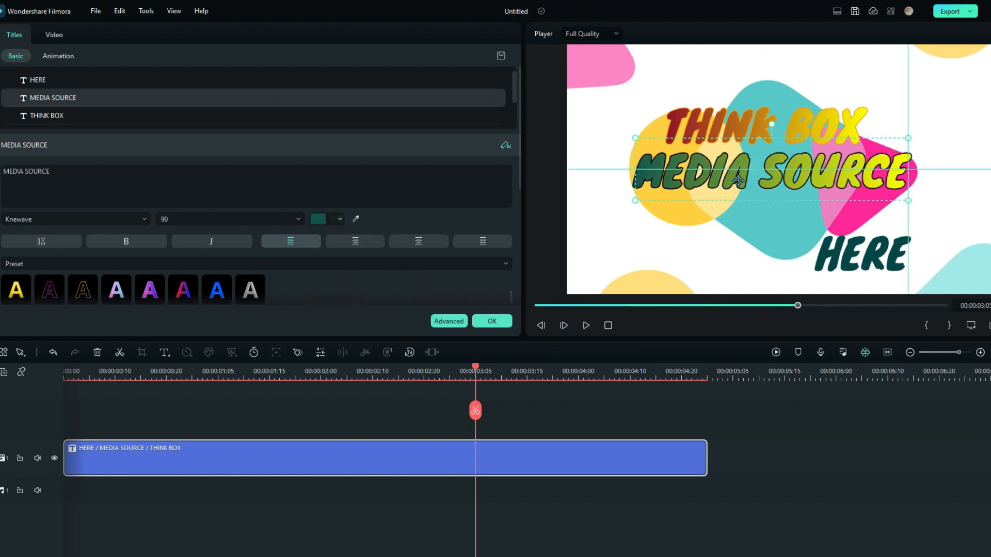
left_click(852, 255)
left_click_drag(862, 251, 743, 226)
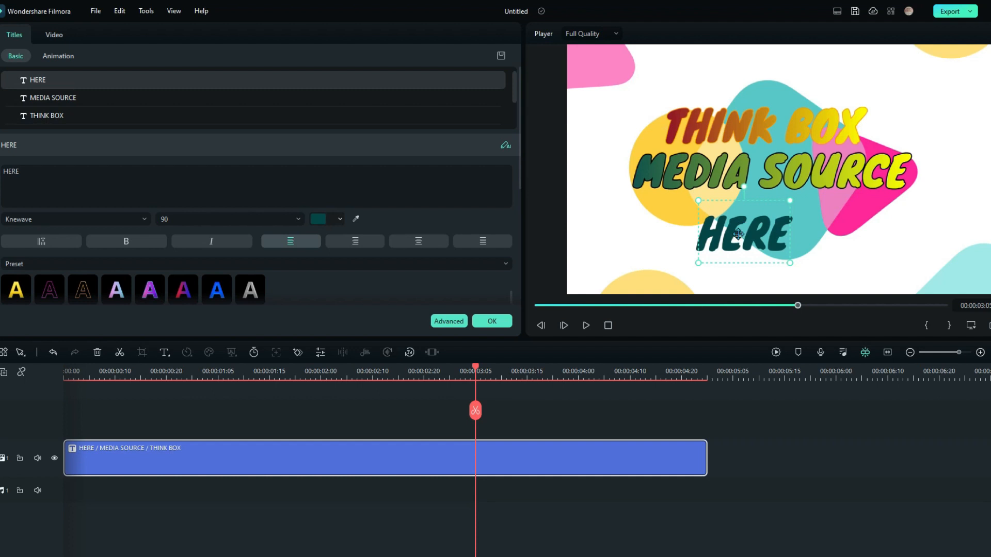
- Delete the HERE line from the title and undo the deletion
key("Delete")
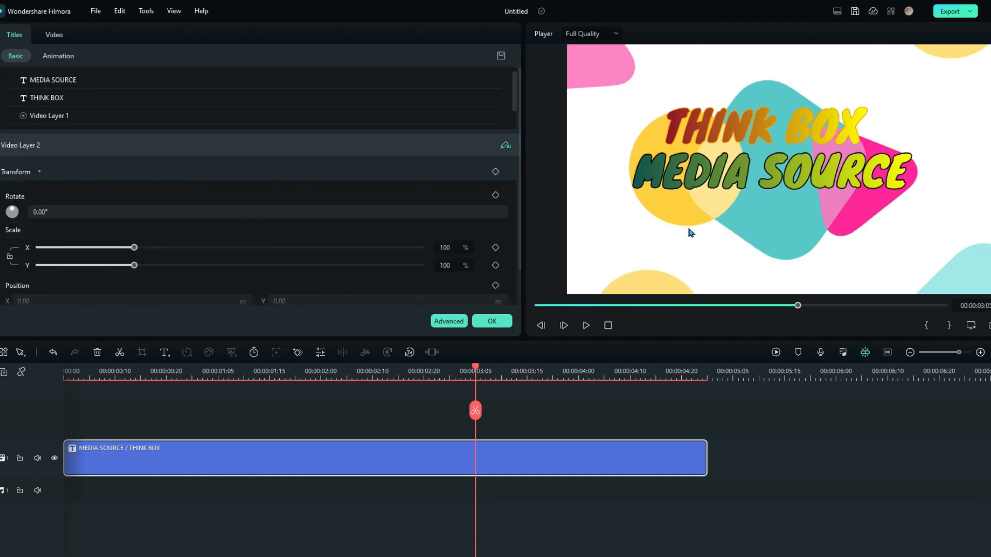
left_click(53, 353)
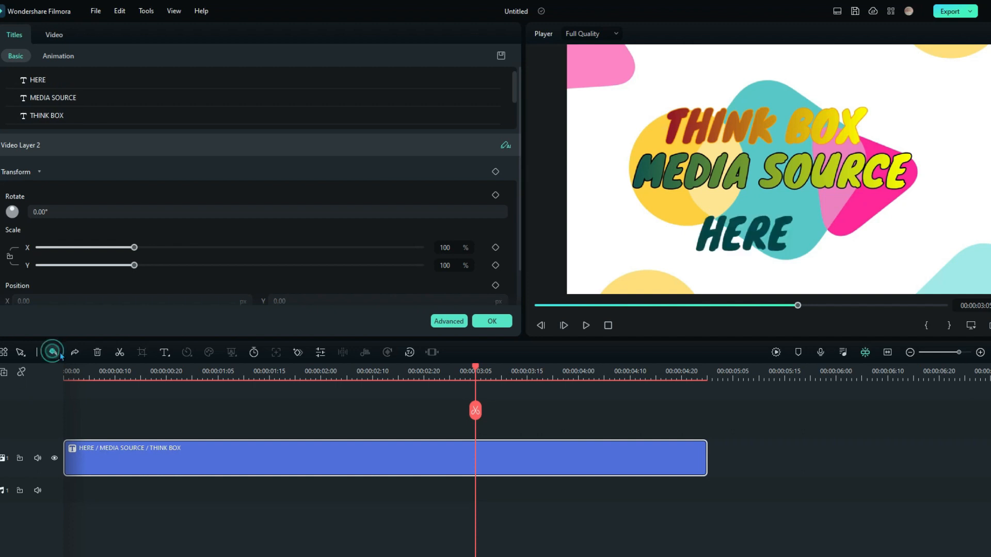
- Replace the title's HERE line with BY in capitals followed by the creator's first name
left_click(746, 240)
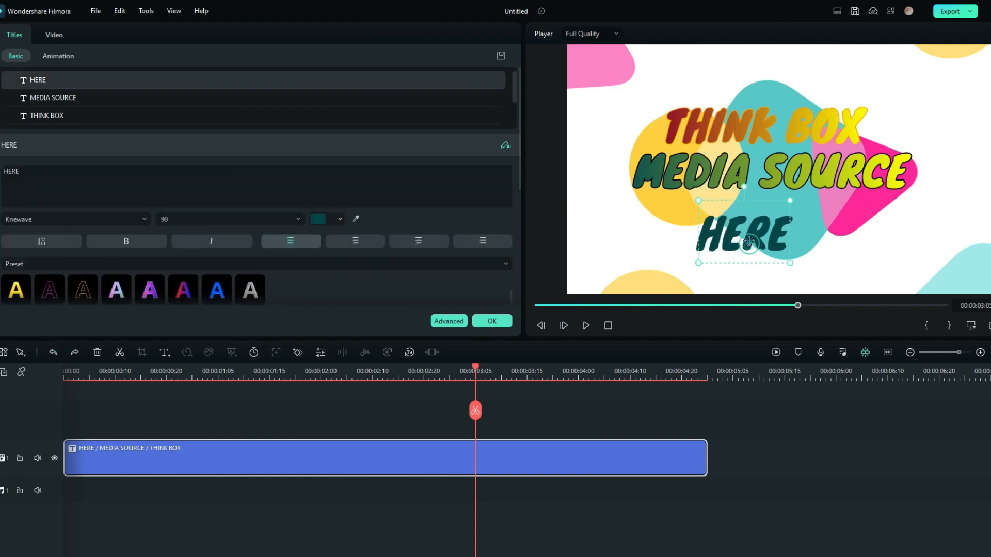
double_click(36, 176)
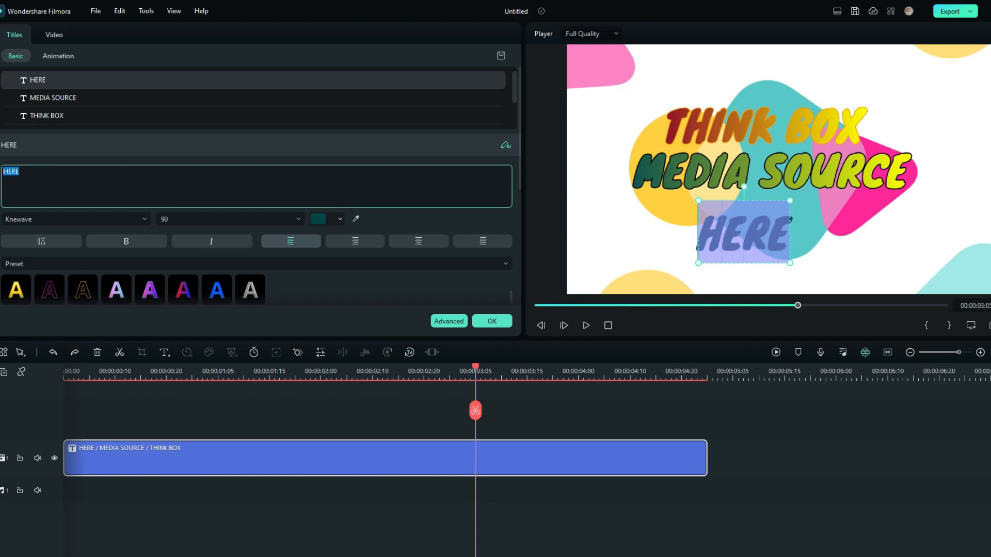
type("by")
key("BackSpace")
key("BackSpace")
type("BY SUNNY")
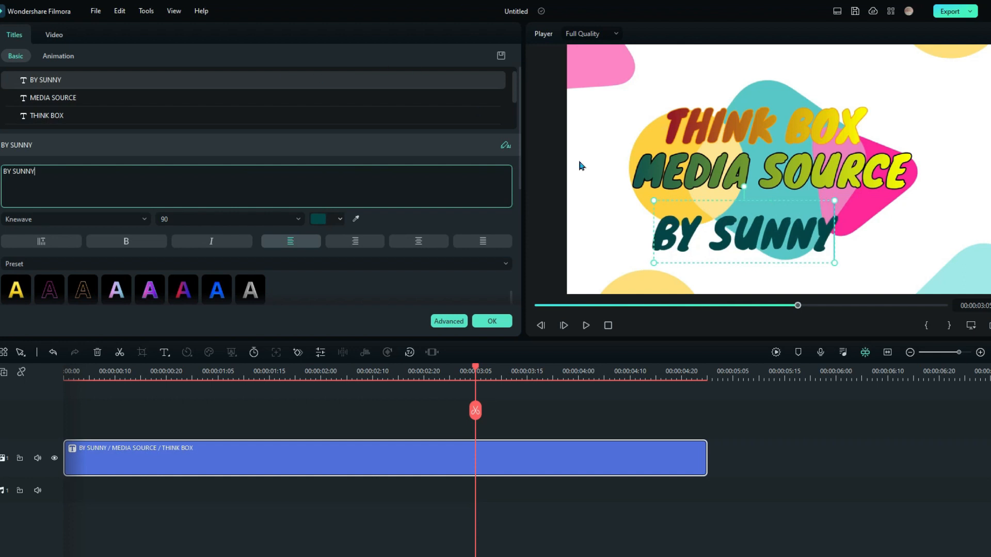
- Move the byline to the lower right of the video frame and accept the title edits
left_click(612, 247)
left_click_drag(680, 245, 824, 262)
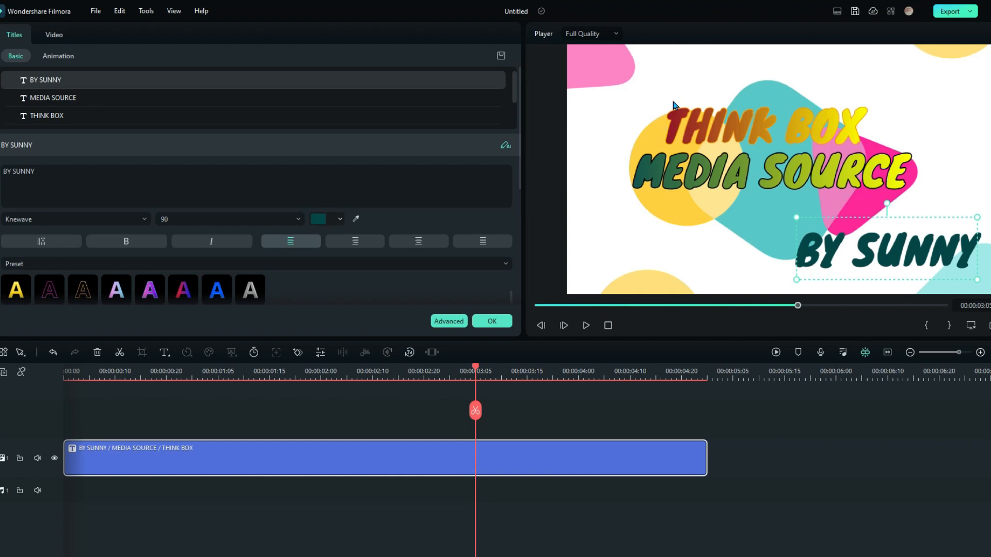
left_click(492, 321)
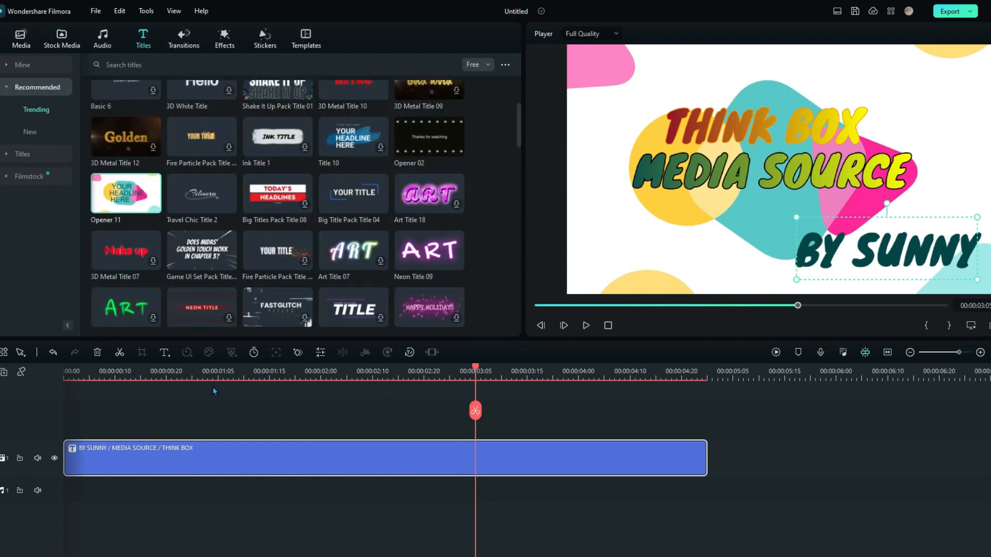
- Check the end of the edited title clip, play it from the start and pause at 00:00:03:03
left_click_drag(431, 376, 366, 368)
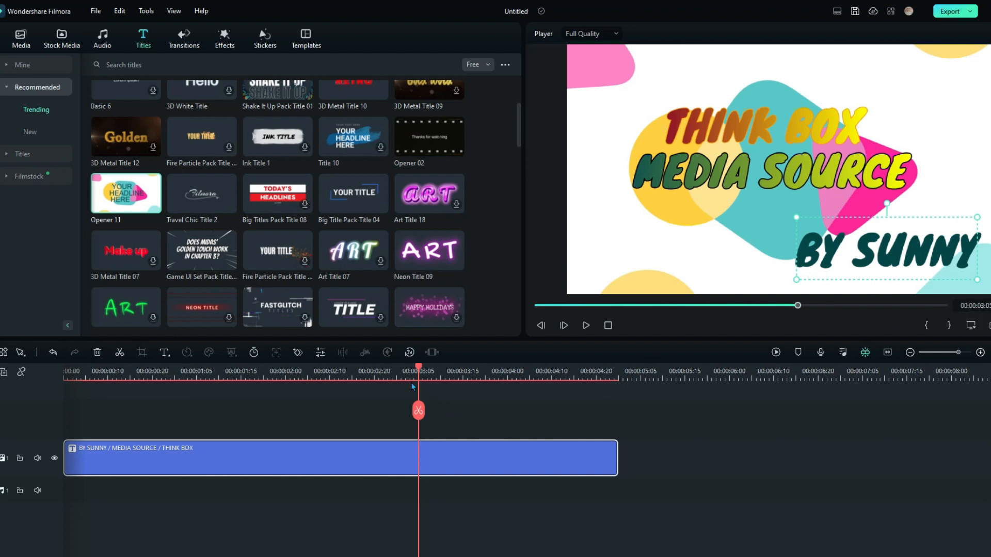
left_click_drag(422, 377, 620, 383)
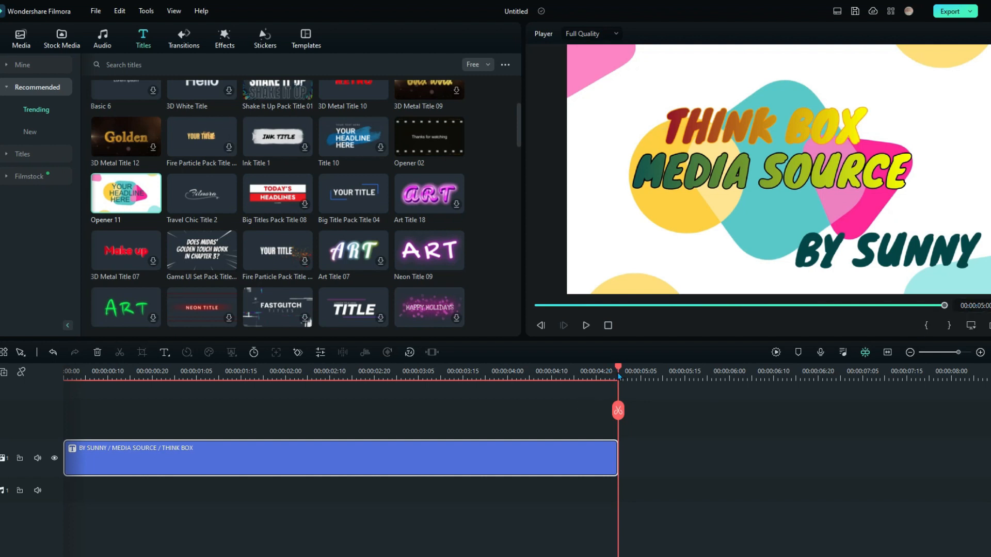
key("Home")
left_click(587, 325)
left_click(587, 325)
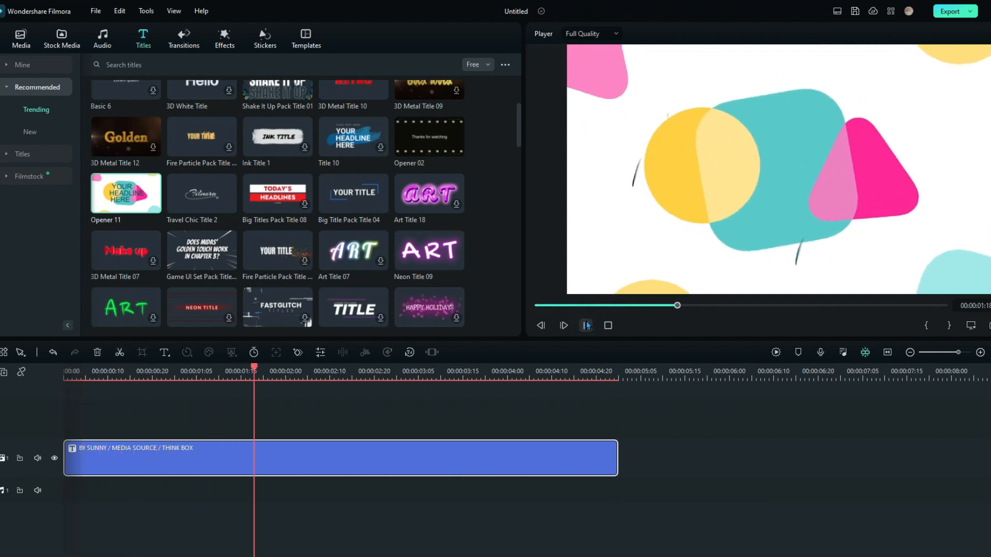
left_click(587, 325)
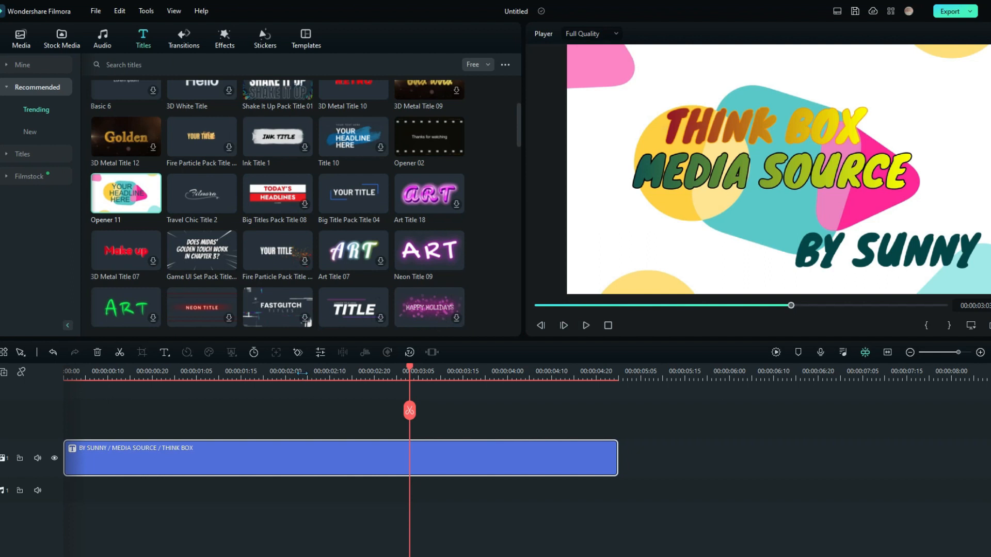
scroll(302, 372, "down", 4)
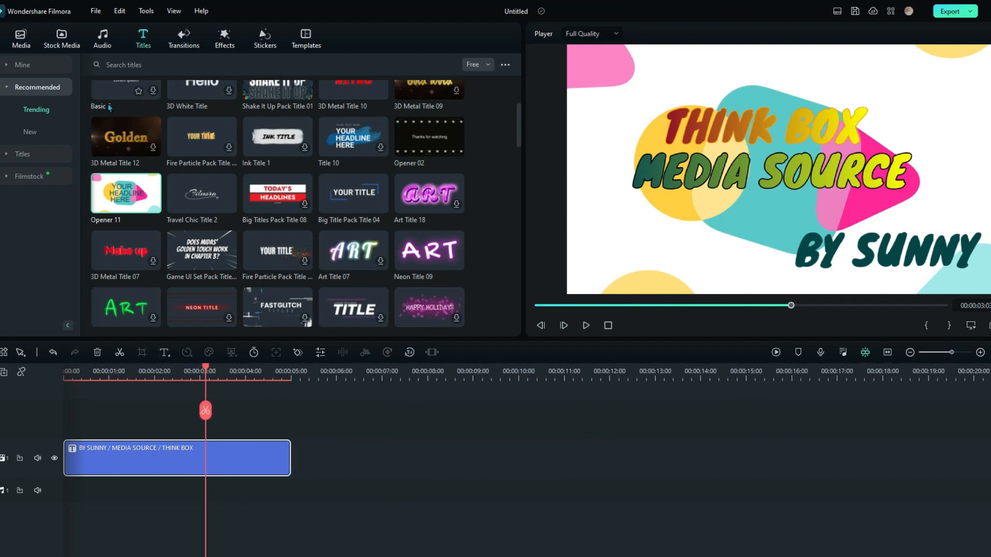
- Import the MAKE A VIDEO file from the Downloads folder into the project media, showing only video files
scroll(154, 189, "up", 3)
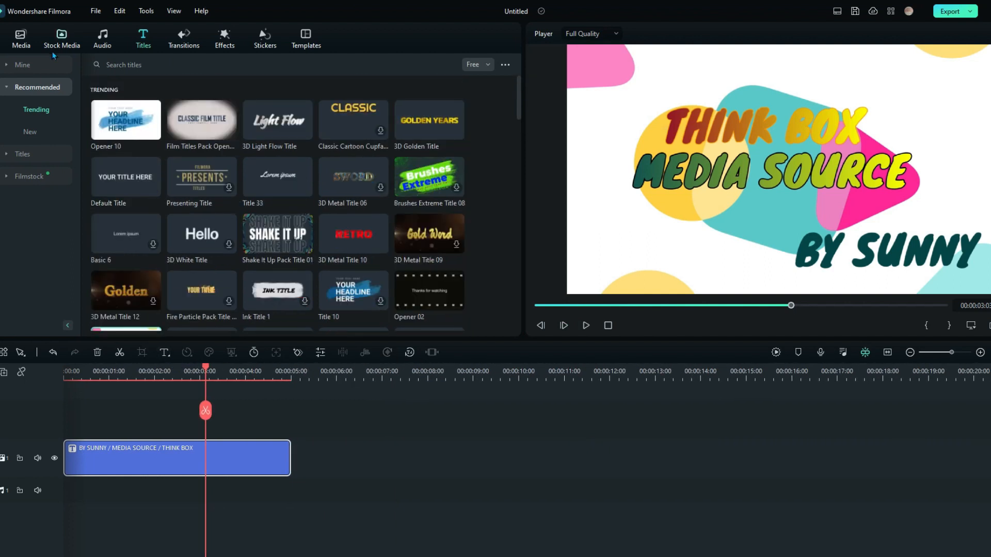
left_click(24, 46)
left_click(118, 67)
left_click(129, 79)
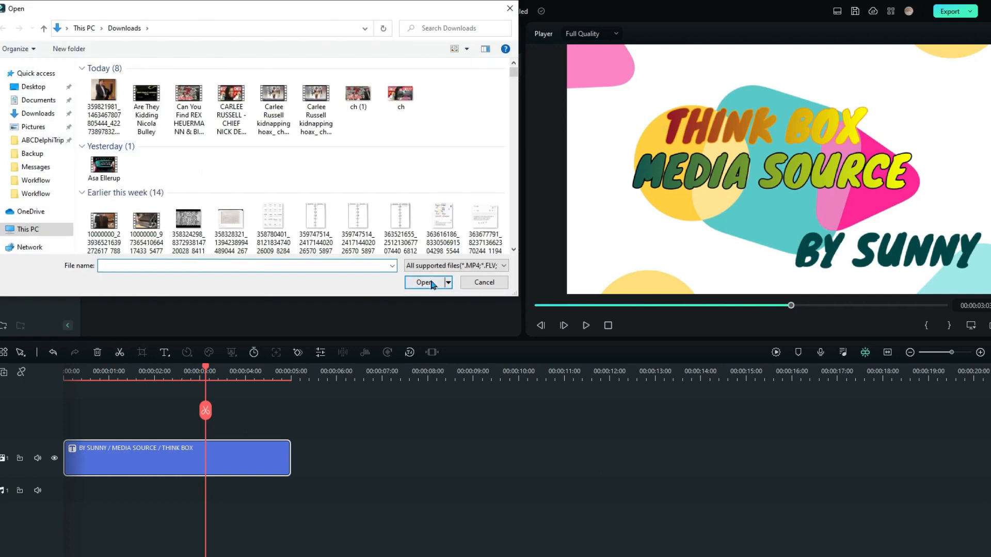
left_click(424, 267)
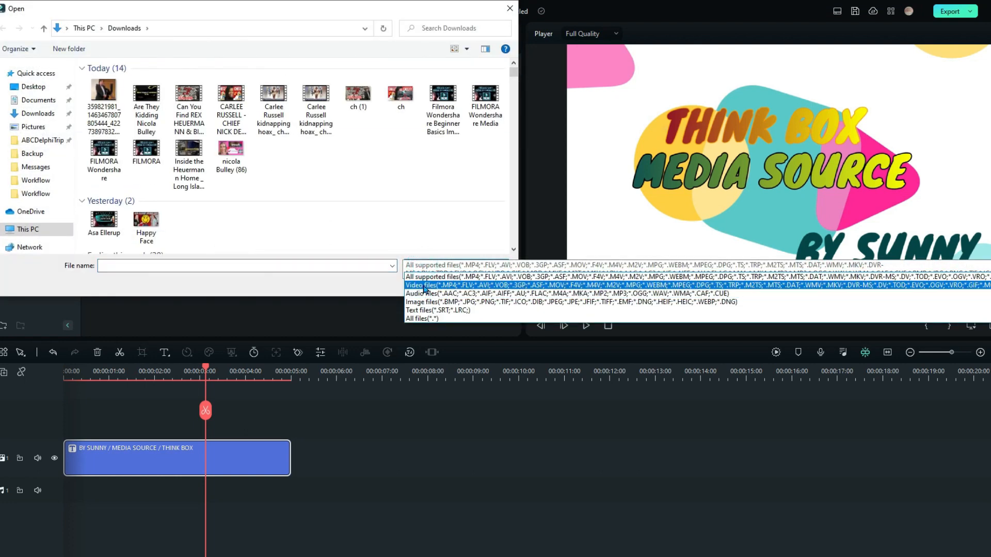
left_click(425, 287)
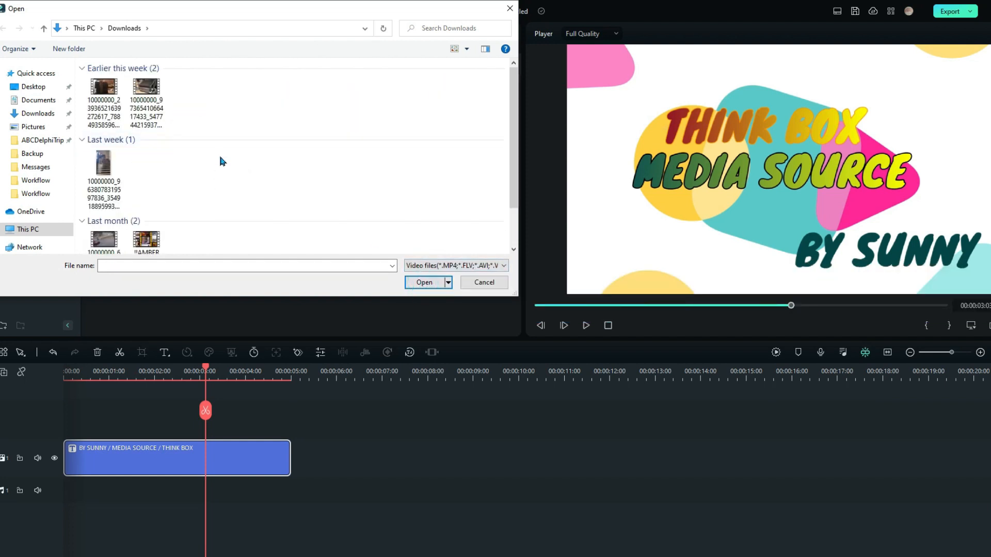
scroll(222, 161, "down", 2)
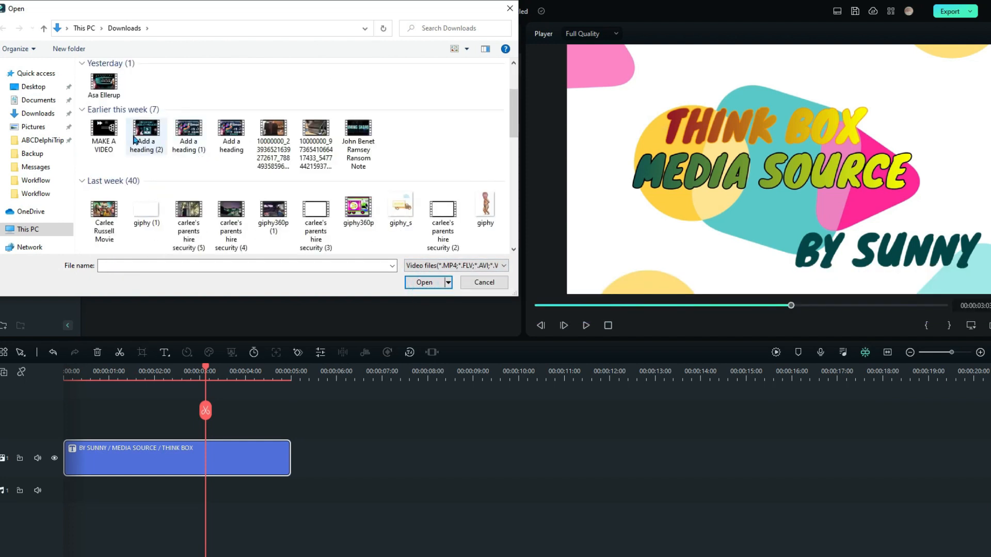
scroll(101, 136, "up", 1)
double_click(103, 197)
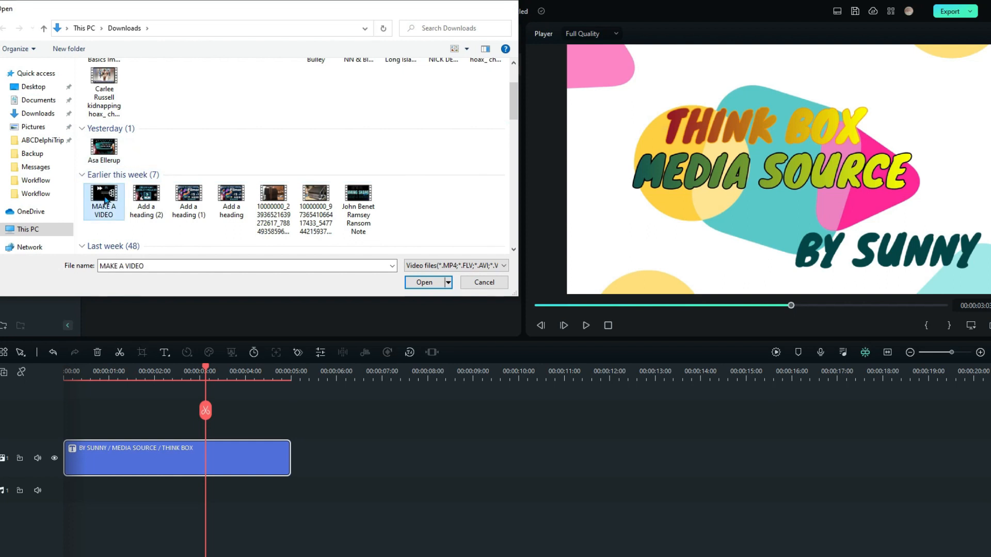
- Place the MAKE A VIDEO clip directly after the opening title on the timeline, keeping the 1920 x 1080 25fps project settings
left_click_drag(202, 122, 299, 443)
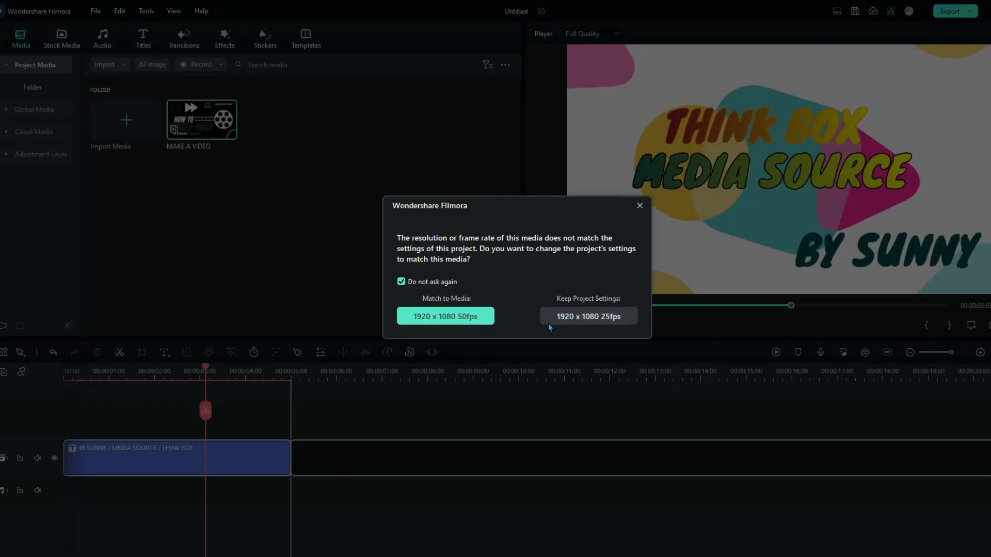
left_click(565, 318)
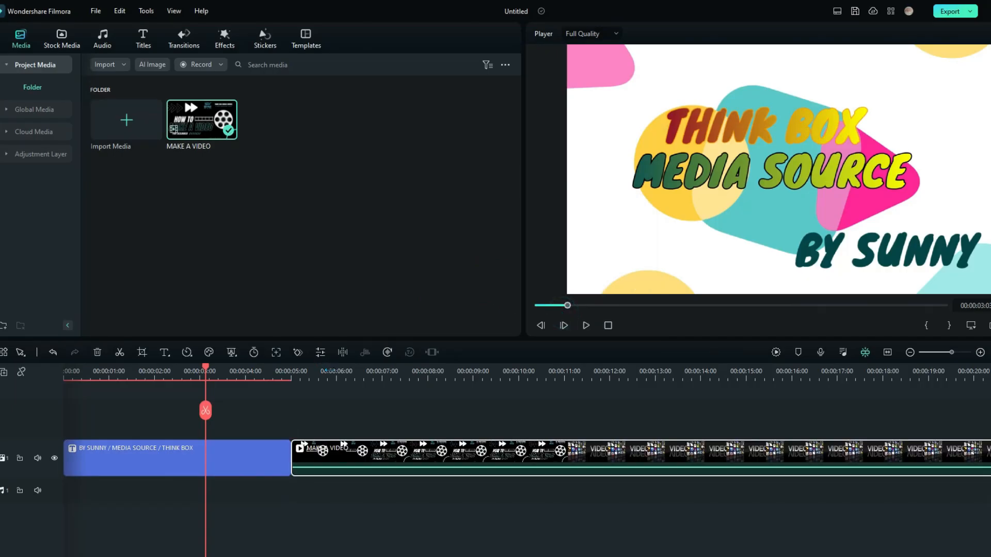
- Extend the end of the opening title clip so it lasts about 8.6 seconds
scroll(326, 371, "down", 4)
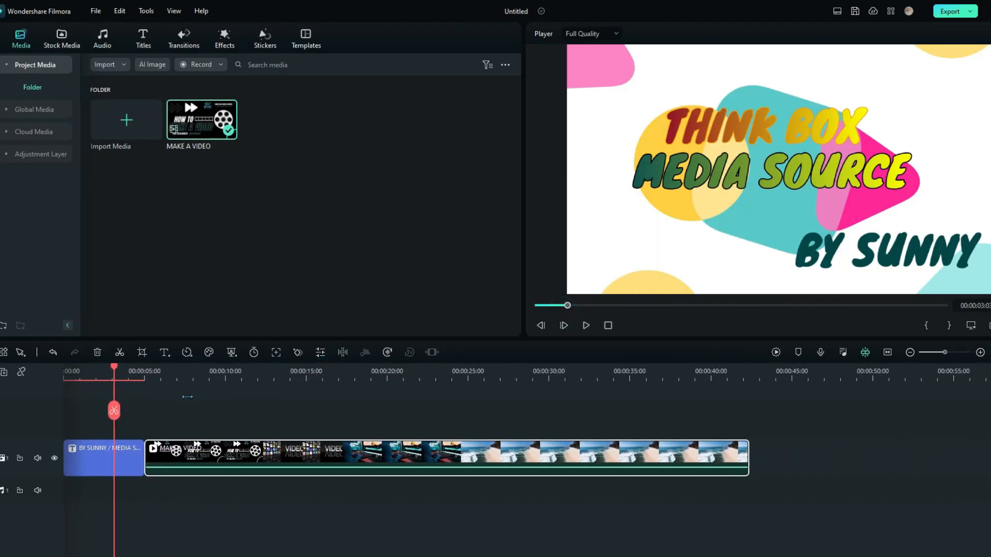
left_click_drag(233, 394, 240, 395)
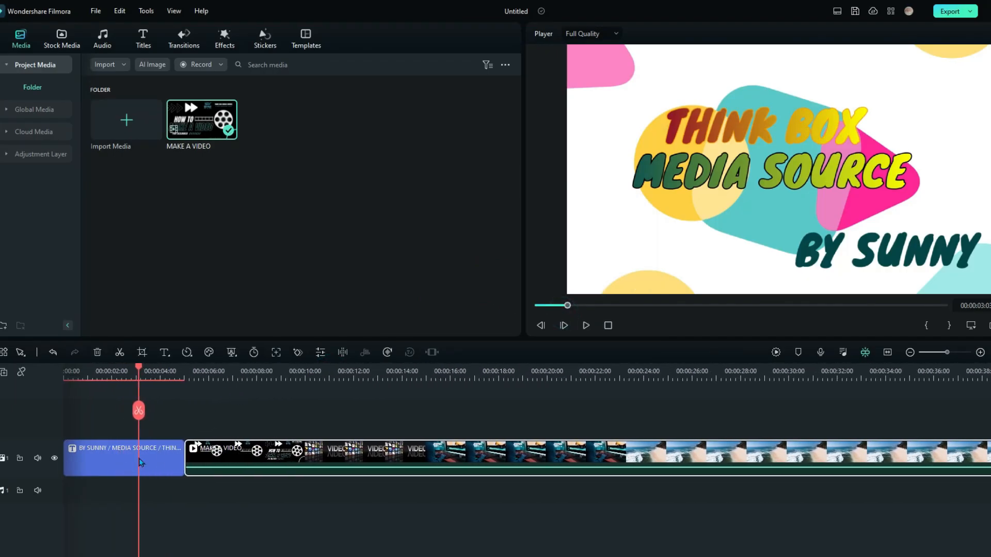
left_click(182, 456)
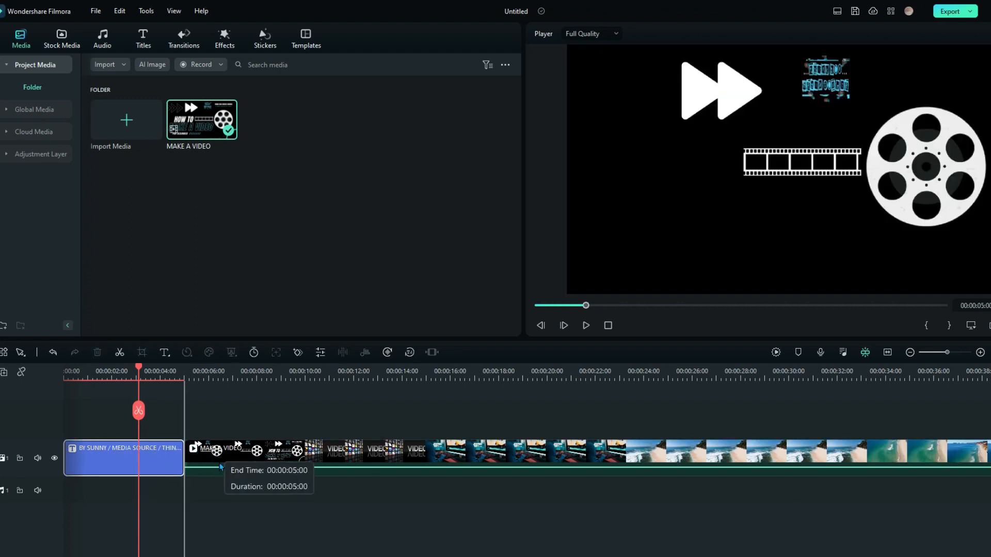
left_click_drag(238, 459, 326, 459)
left_click_drag(184, 457, 272, 453)
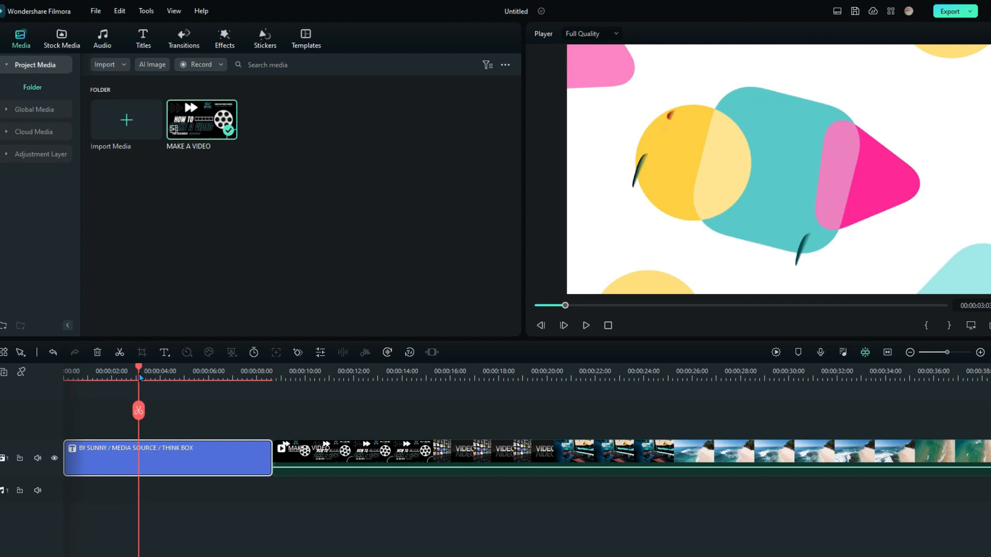
- Play the opening title from the start, pause, and shorten its clip to about 4.3 seconds
key("Home")
left_click(585, 325)
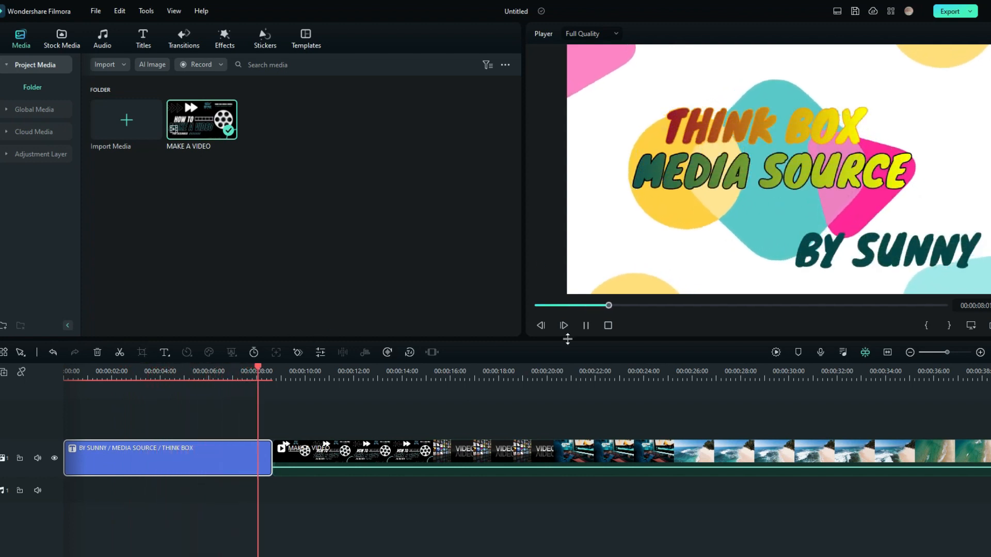
left_click(585, 326)
left_click_drag(270, 457, 170, 458)
- Preview the 3D Light Flow Title and add it above the beach footage at 00:00:21:09
left_click(363, 454)
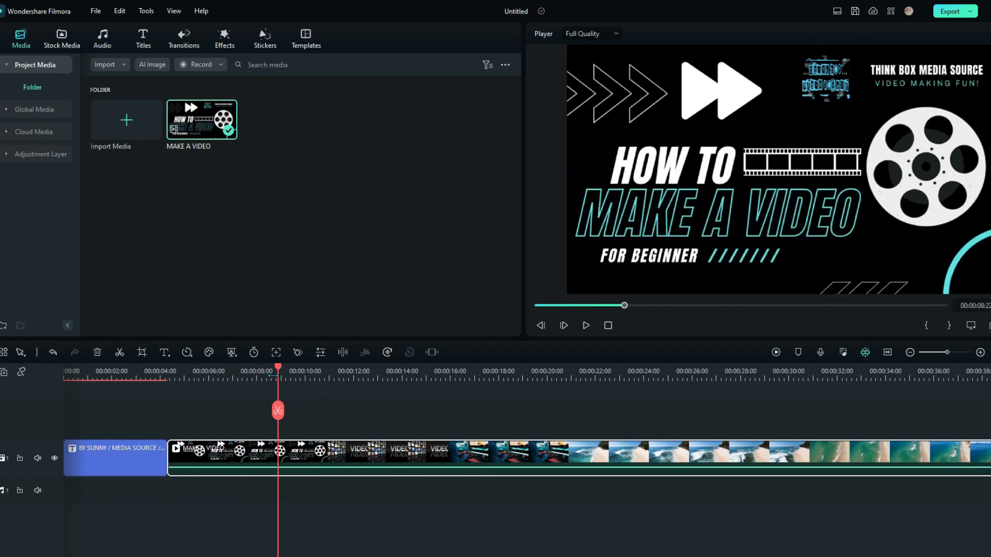
left_click_drag(281, 372, 582, 412)
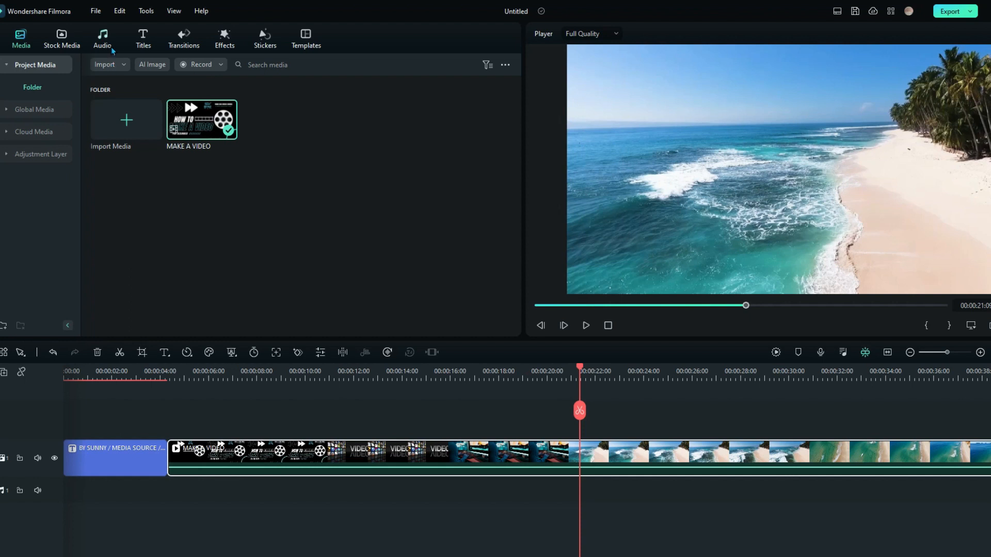
left_click(145, 41)
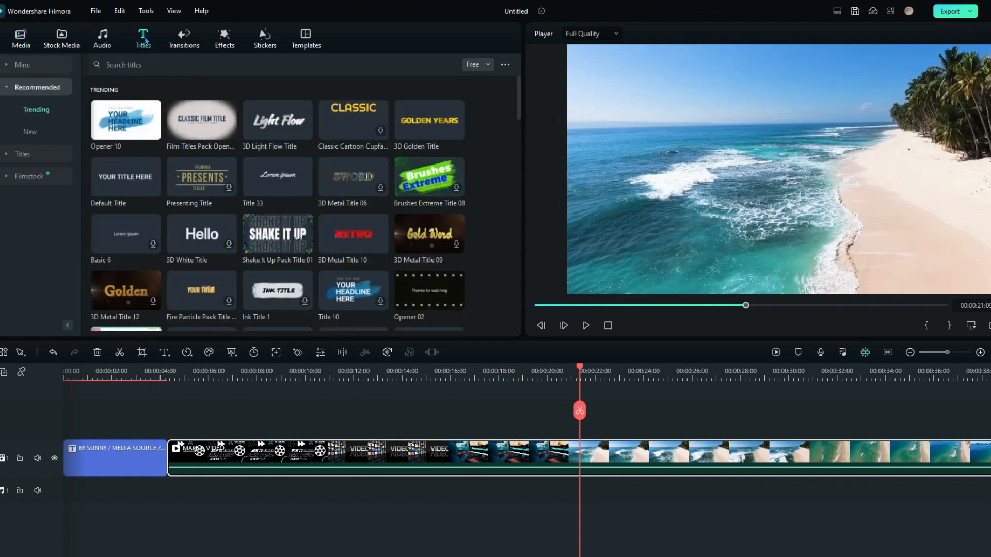
left_click(269, 124)
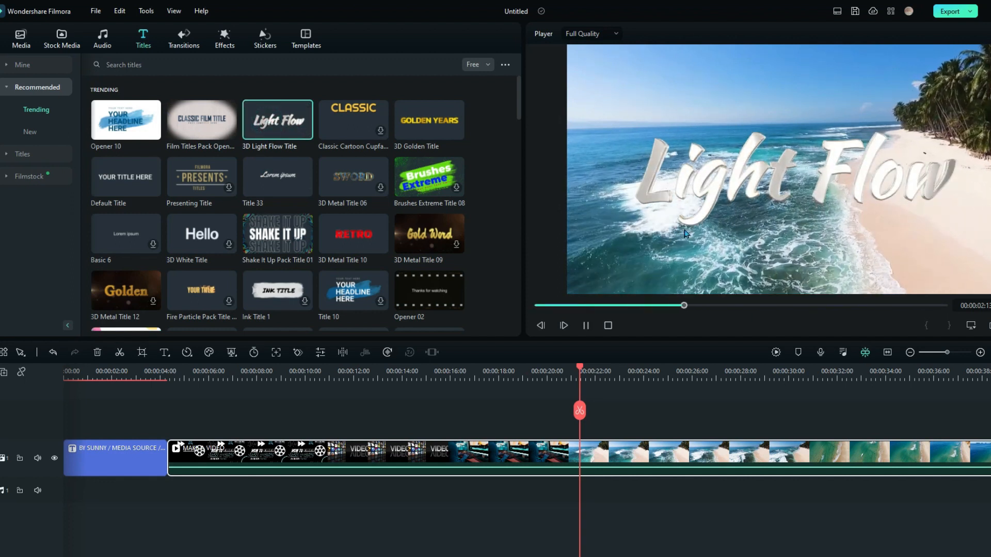
mouse_move(274, 128)
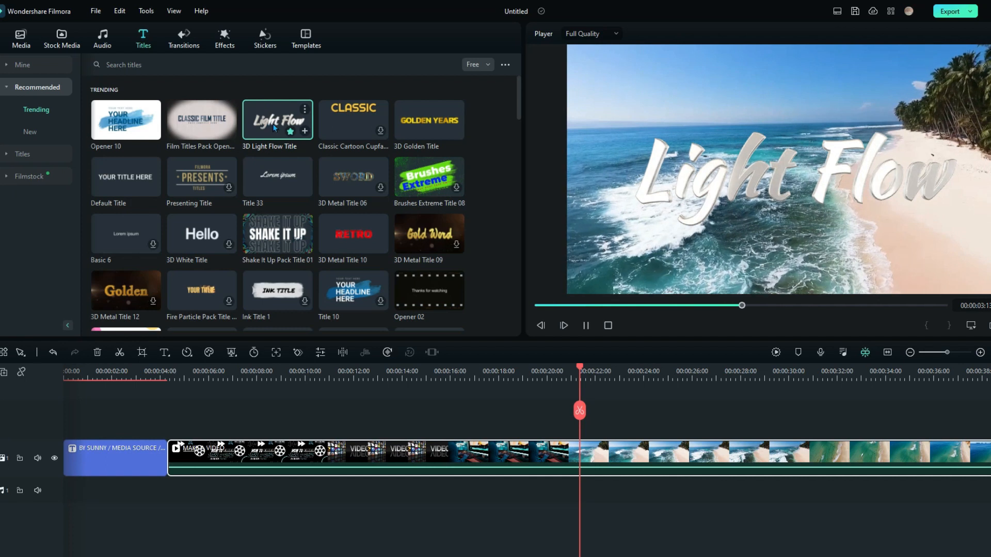
left_click(305, 131)
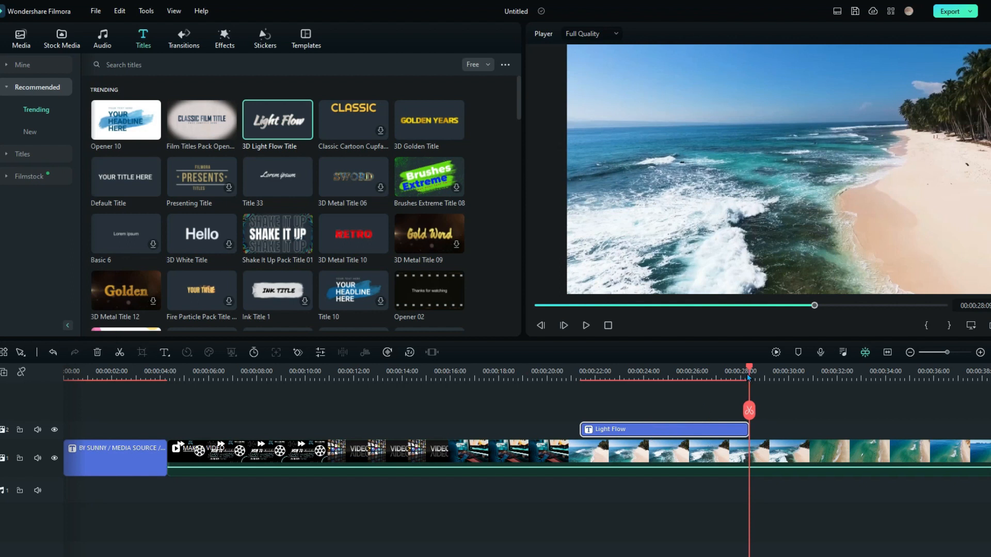
- Move the Light Flow title clip to start at about 20.8 seconds and trim its end to about 25.4 seconds
left_click_drag(670, 431, 646, 423)
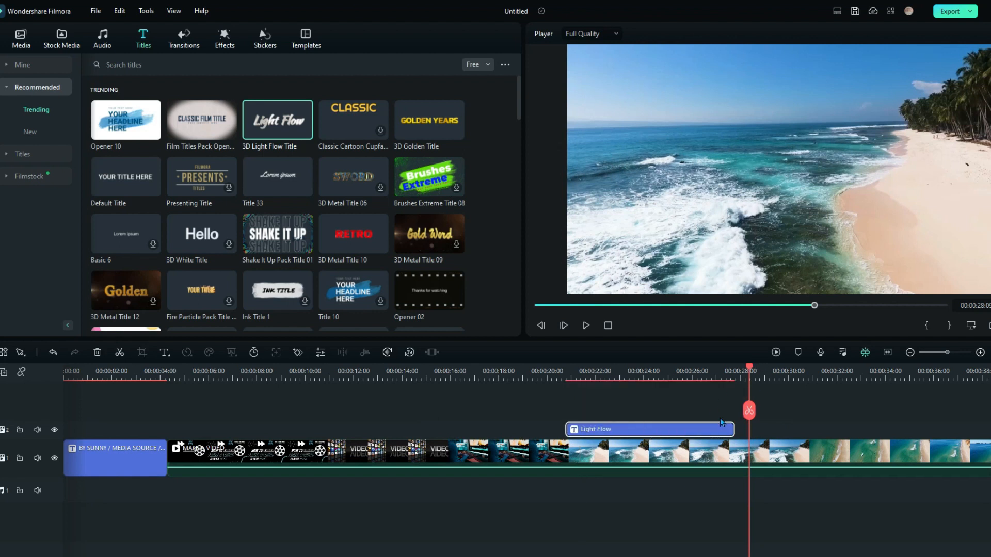
left_click_drag(732, 430, 677, 436)
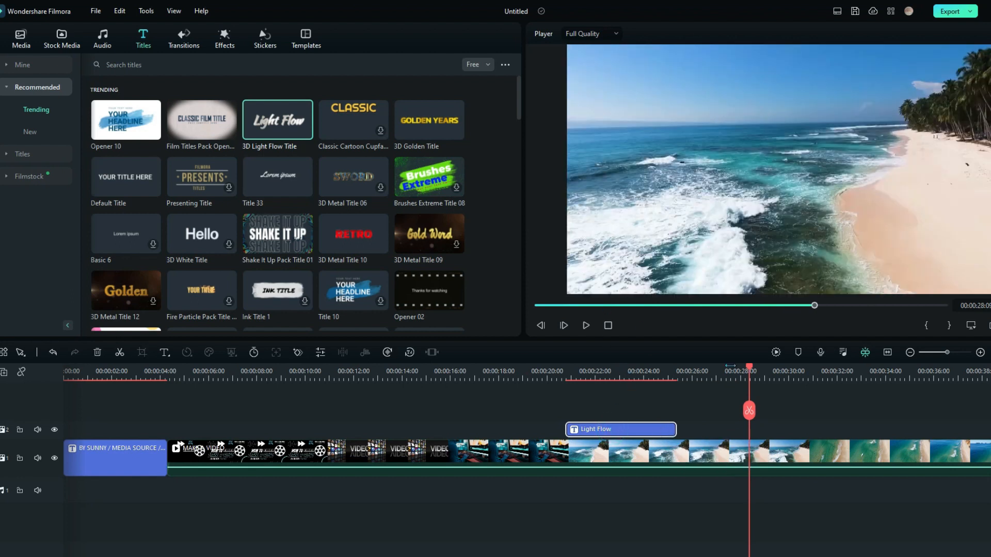
- Replace the Light Flow title's text with OUR BEAUTIFUL and VACATION on two lines
left_click(633, 372)
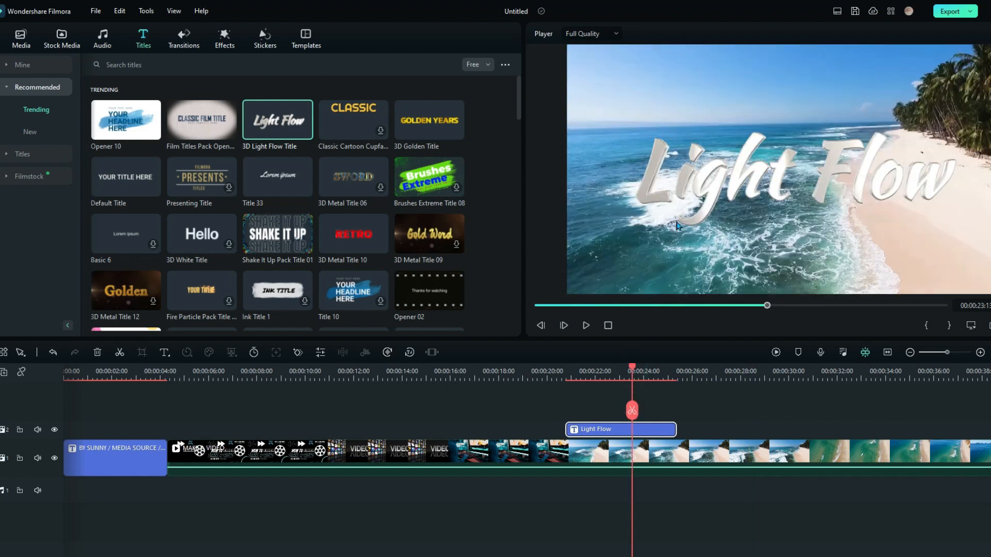
left_click(781, 167)
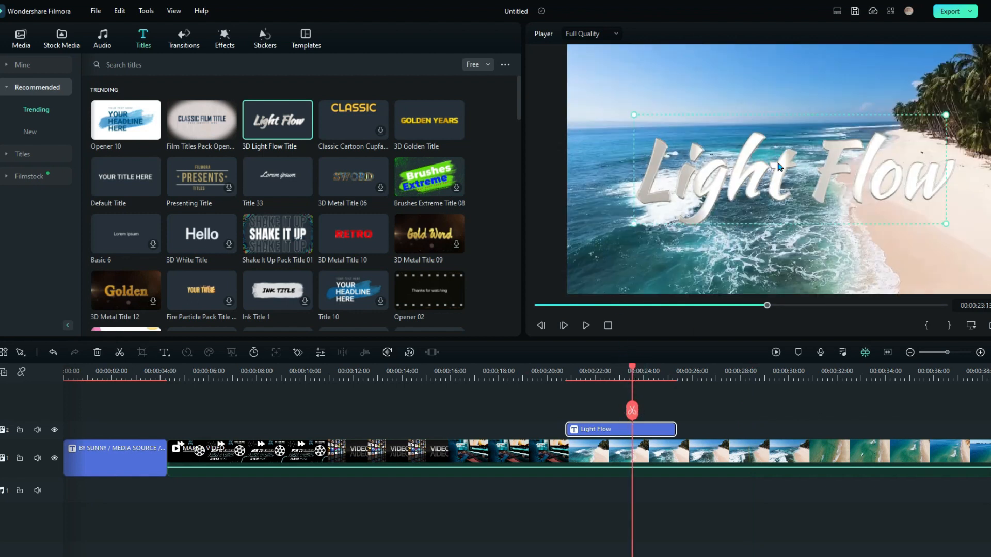
double_click(778, 164)
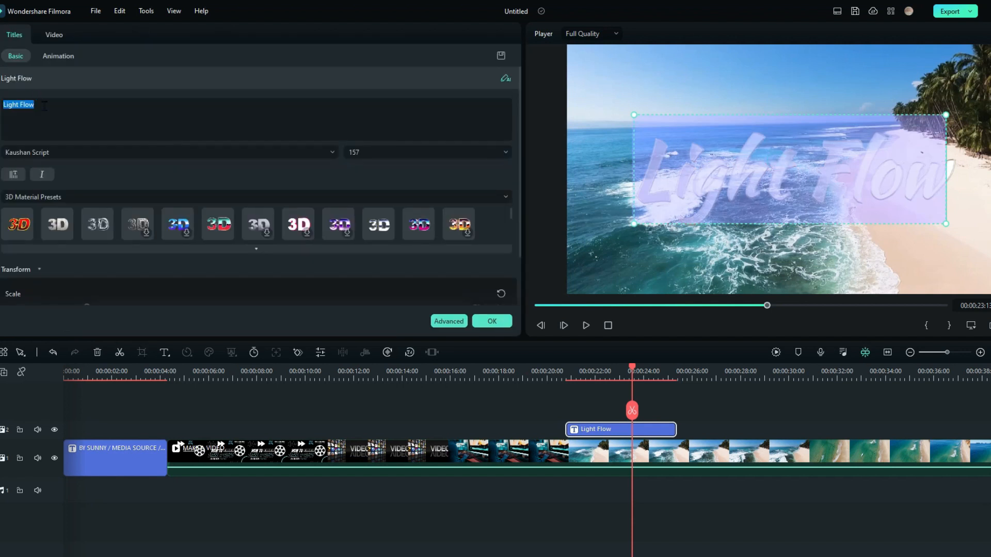
left_click(46, 107)
left_click(52, 107)
key("ctrl+a")
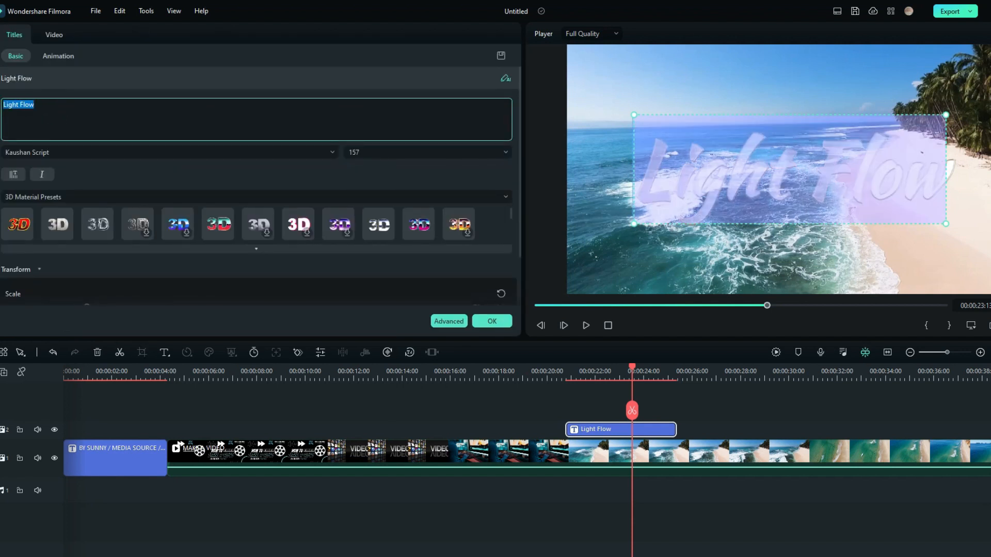
type("OUR B")
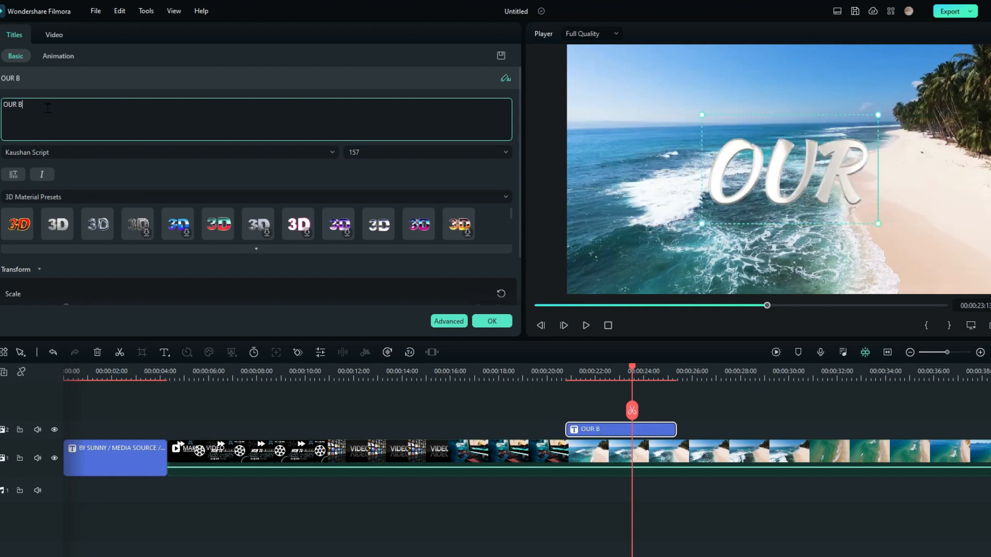
type("EAUTIFUL")
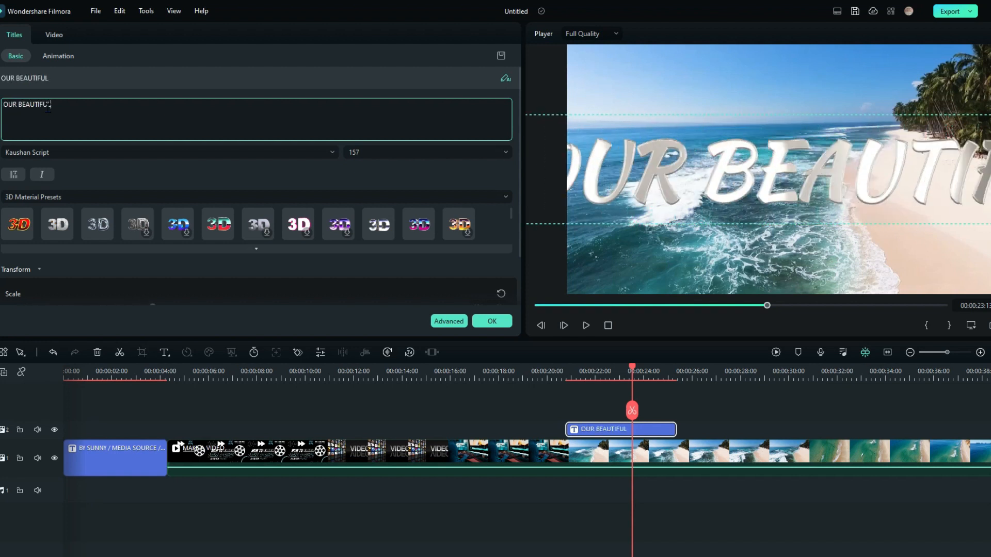
key("Return")
type("VACATION")
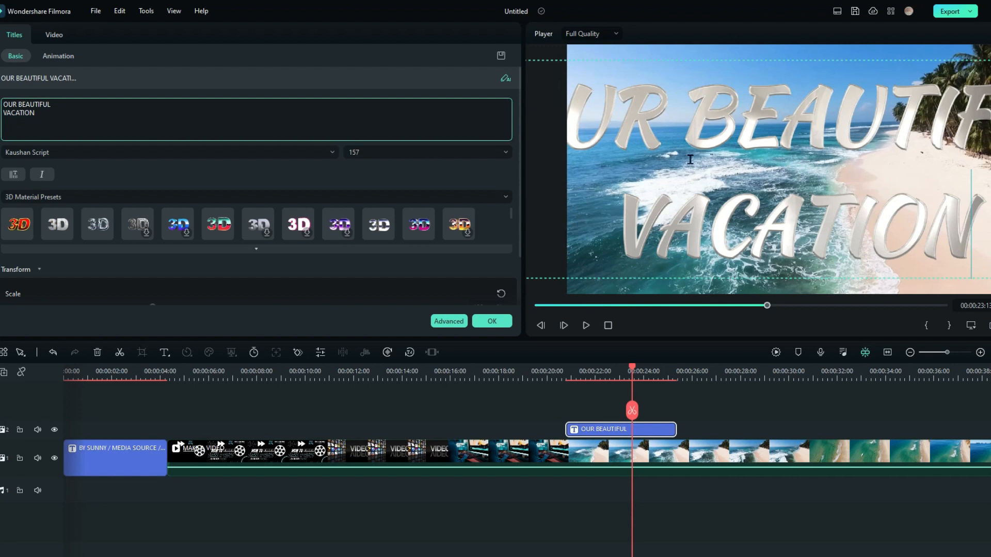
- Set the vacation title's font size to 68 and move the text to the top of the video frame
left_click(505, 155)
scroll(371, 194, "up", 1)
scroll(370, 198, "up", 1)
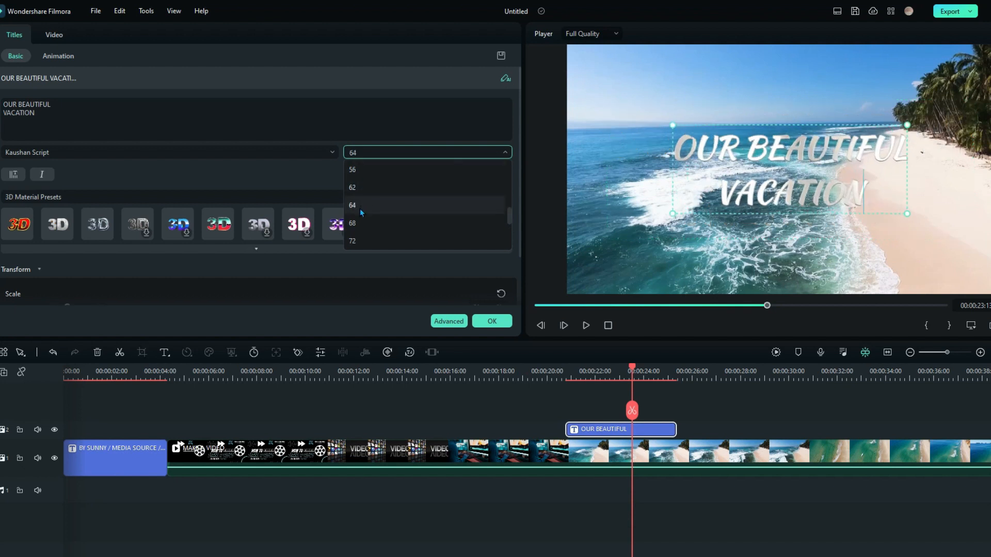
left_click(358, 223)
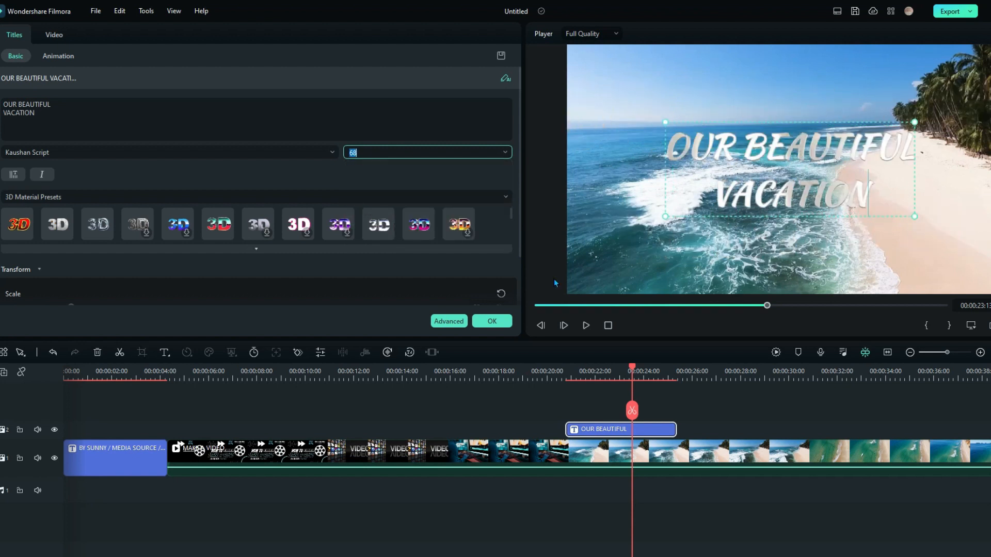
left_click(716, 236)
left_click_drag(745, 137, 744, 114)
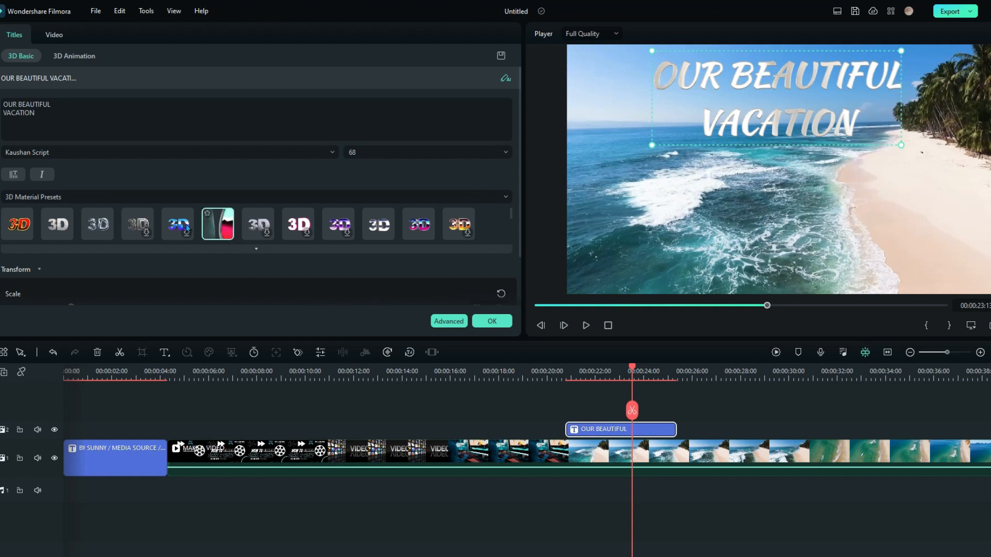
- Try the teal-and-red 3D material preset on the vacation title and apply the blue-and-magenta one instead
left_click(210, 231)
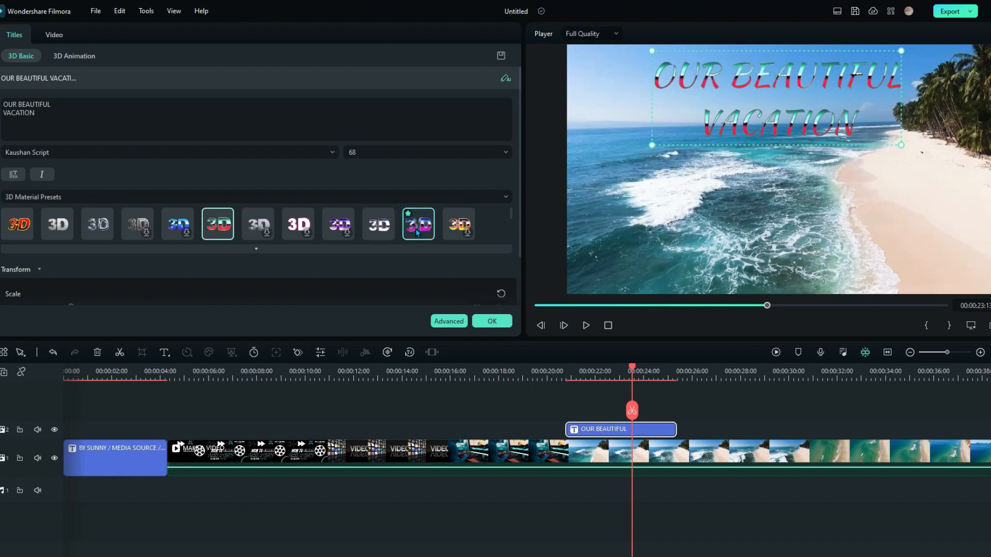
left_click(416, 231)
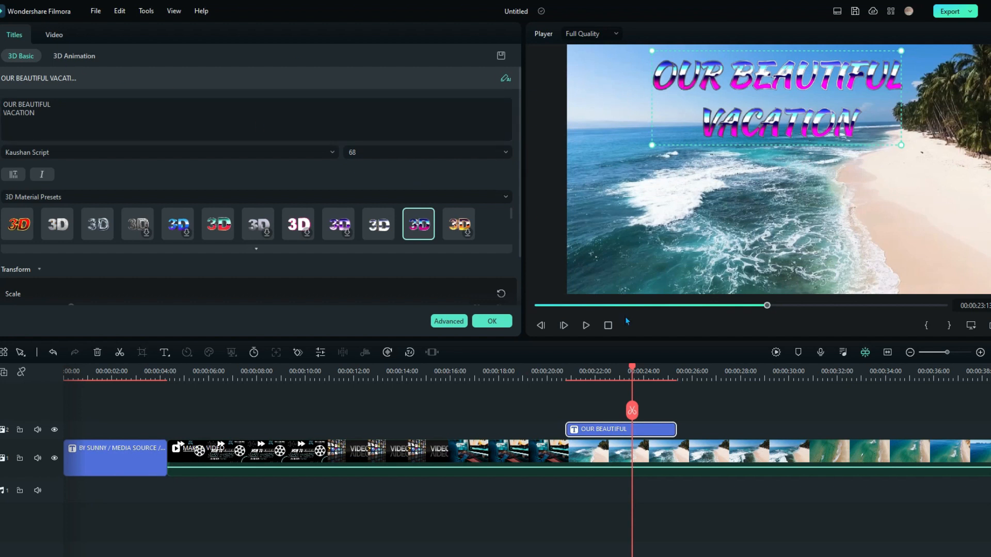
- Show the vacation title's 3D animation options and play the title from its beginning
left_click(91, 58)
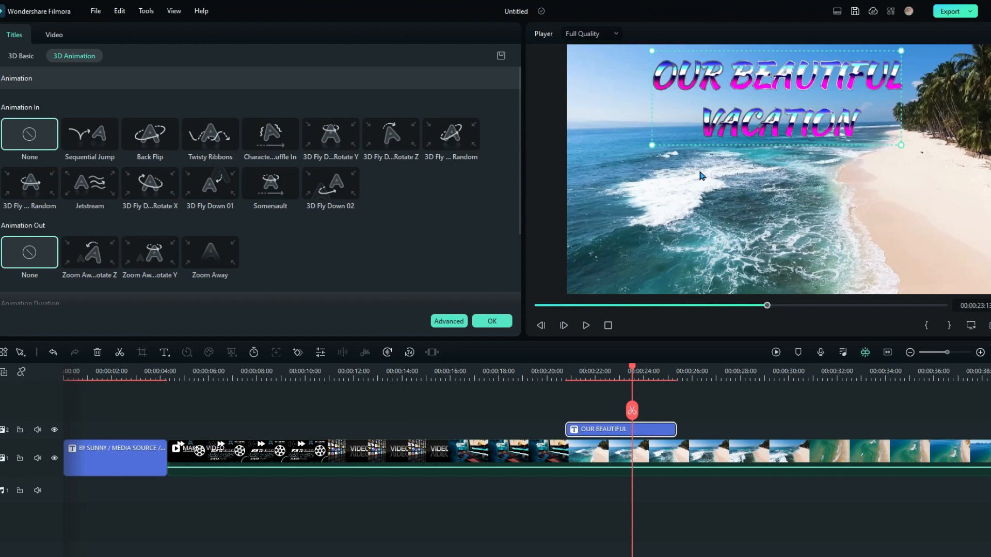
left_click_drag(631, 371, 564, 410)
left_click(587, 326)
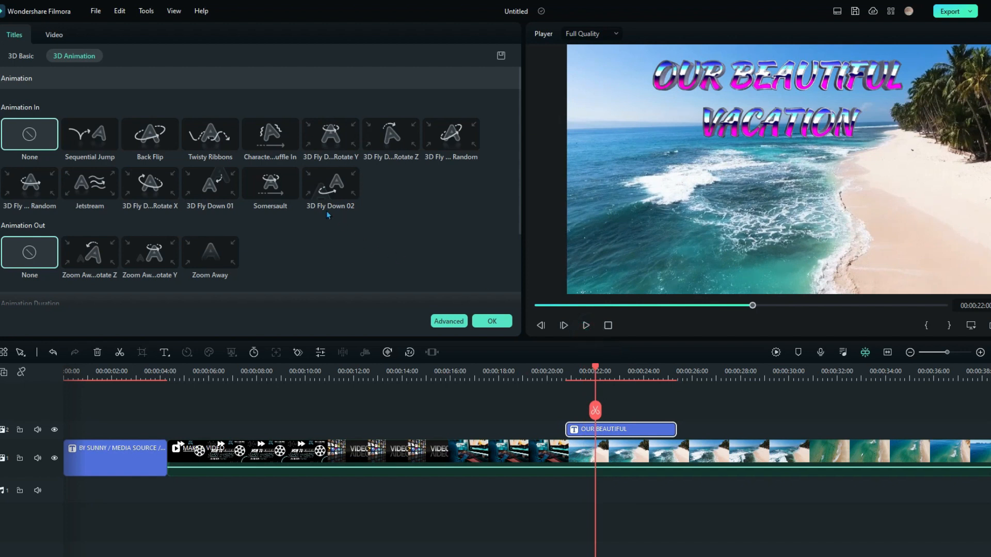
- Try the 3D Fly Down 02 entrance on the OUR BEAUTIFUL VACATION title and apply the Jetstream entrance animation instead
left_click(329, 194)
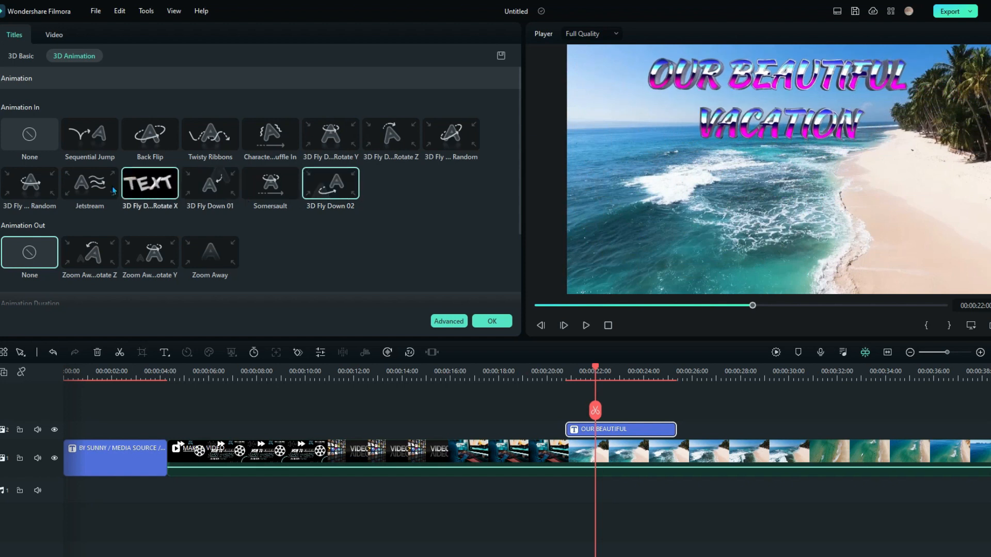
left_click(89, 191)
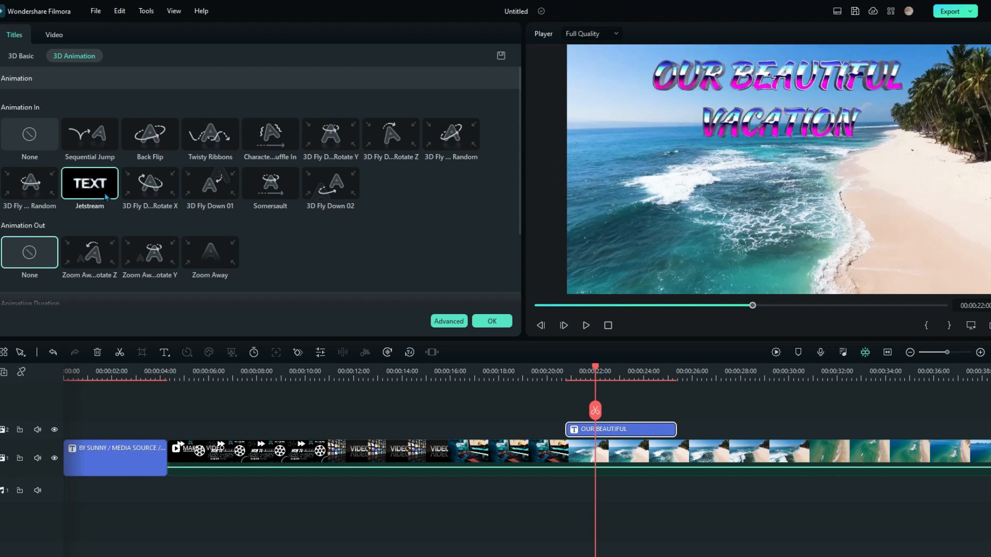
left_click(488, 321)
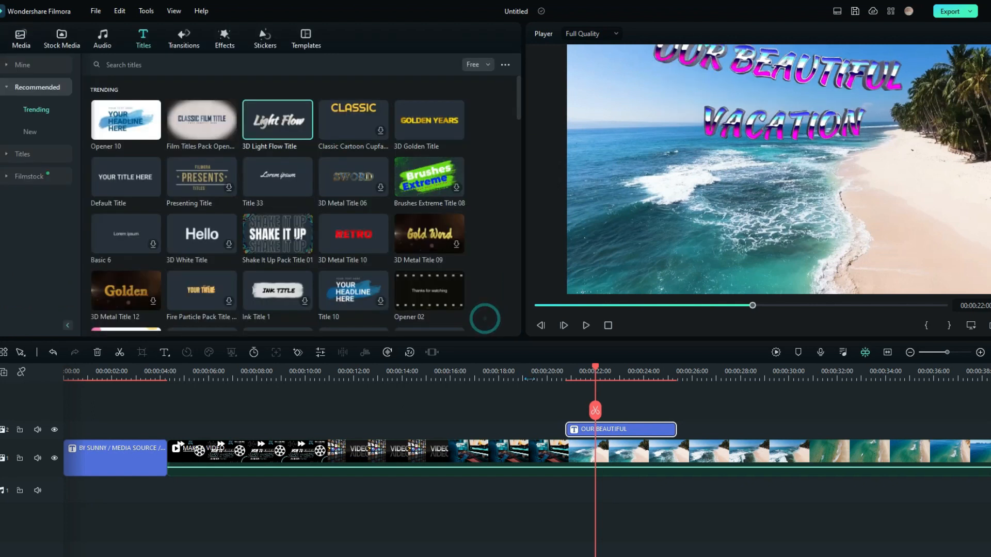
- Play the OUR BEAUTIFUL VACATION title from just before its start to preview the entrance animation
left_click(553, 373)
left_click(583, 325)
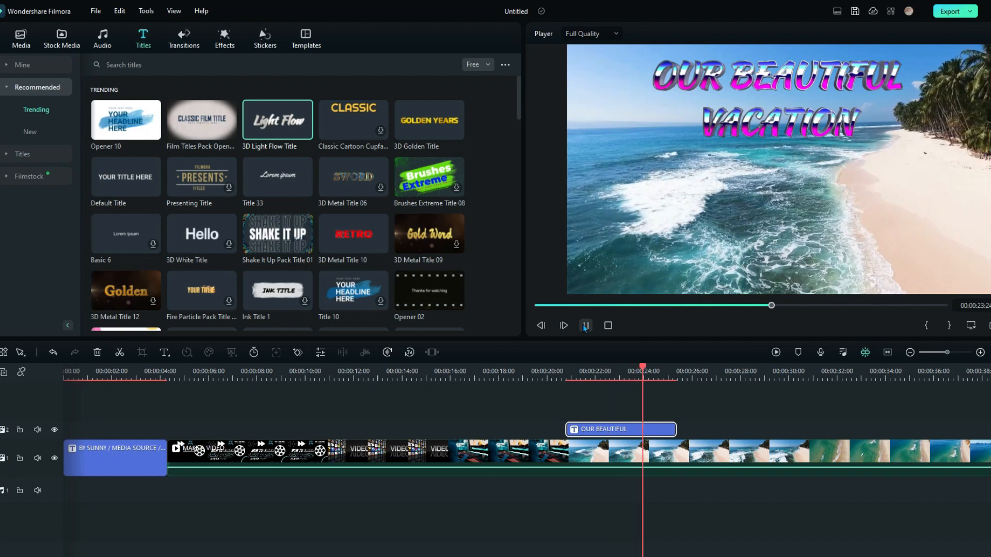
left_click(585, 326)
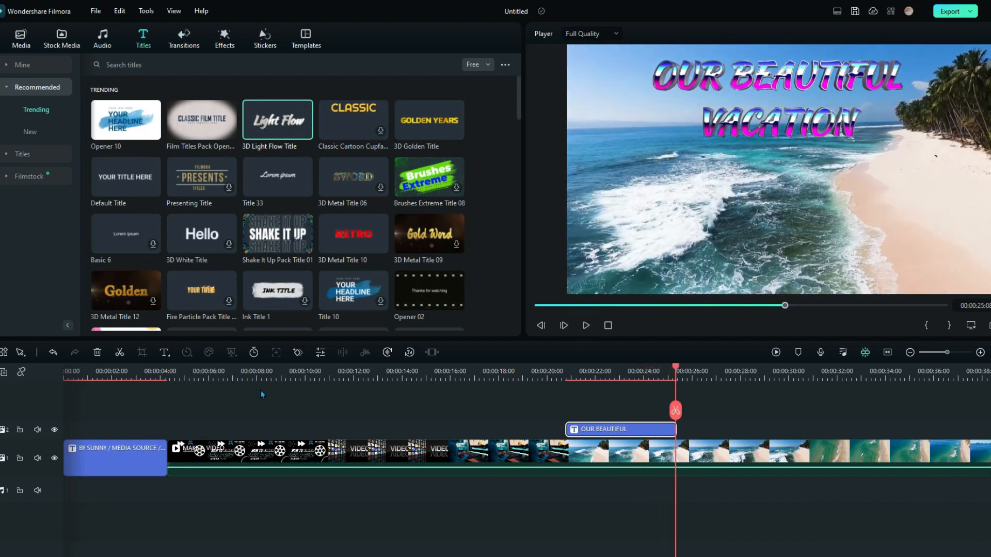
- Add the Default Title on the track above the clip at about 32 seconds, over the aerial beach footage
left_click(851, 371)
left_click_drag(851, 372, 531, 374)
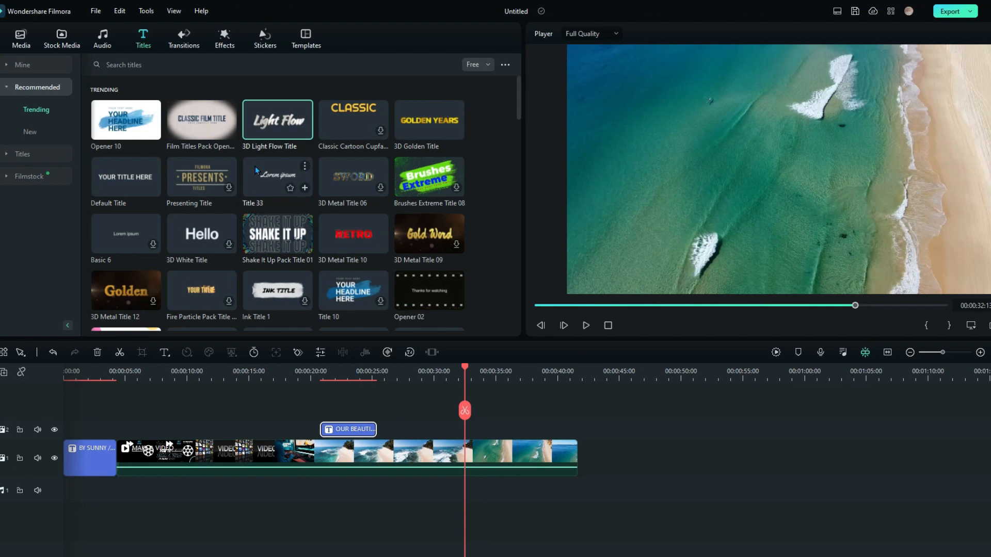
left_click(125, 178)
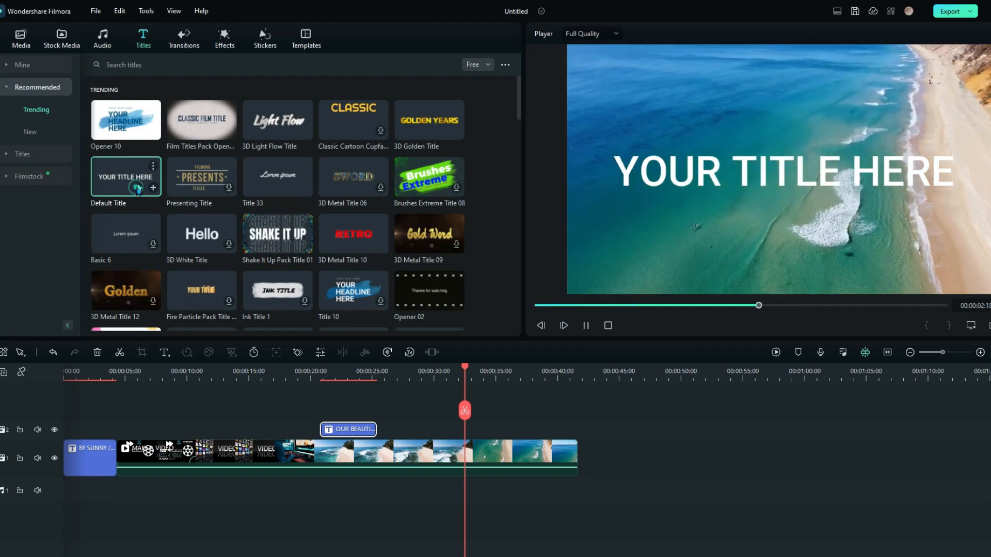
left_click(153, 188)
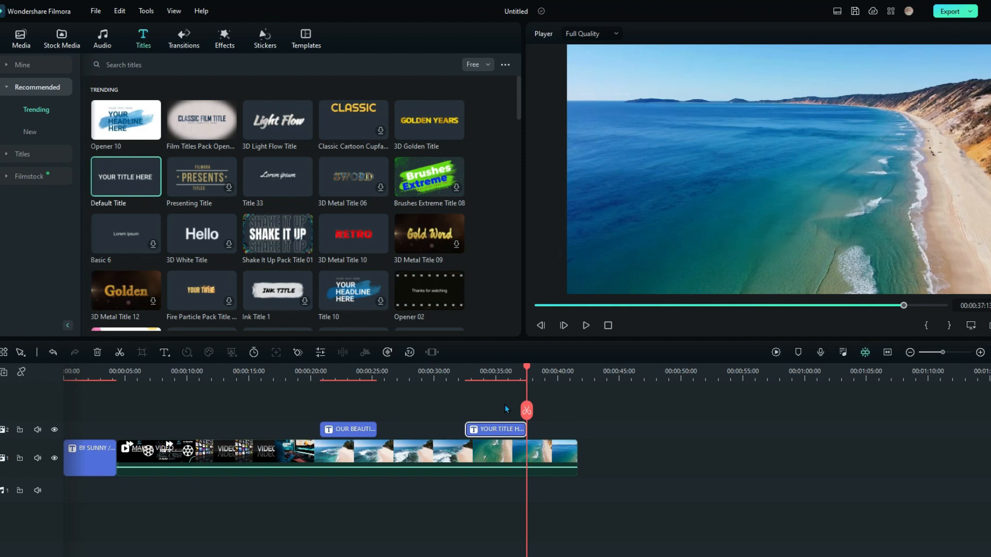
- Replace the default title's text with BEACH VACATION and IN CABOS on two lines
left_click_drag(526, 379, 500, 382)
left_click(761, 187)
double_click(760, 184)
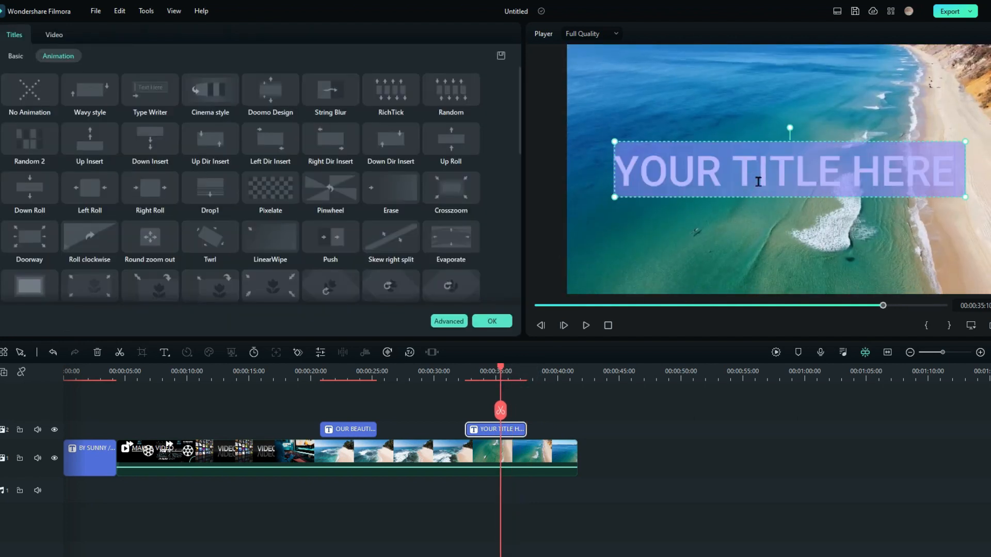
left_click(11, 34)
left_click(15, 56)
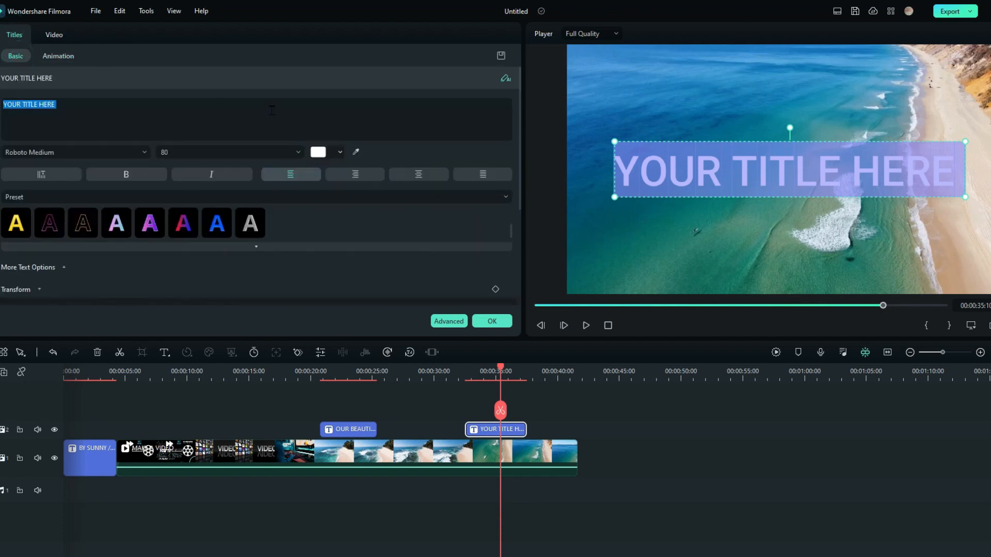
left_click(70, 116)
left_click_drag(70, 116, 2, 107)
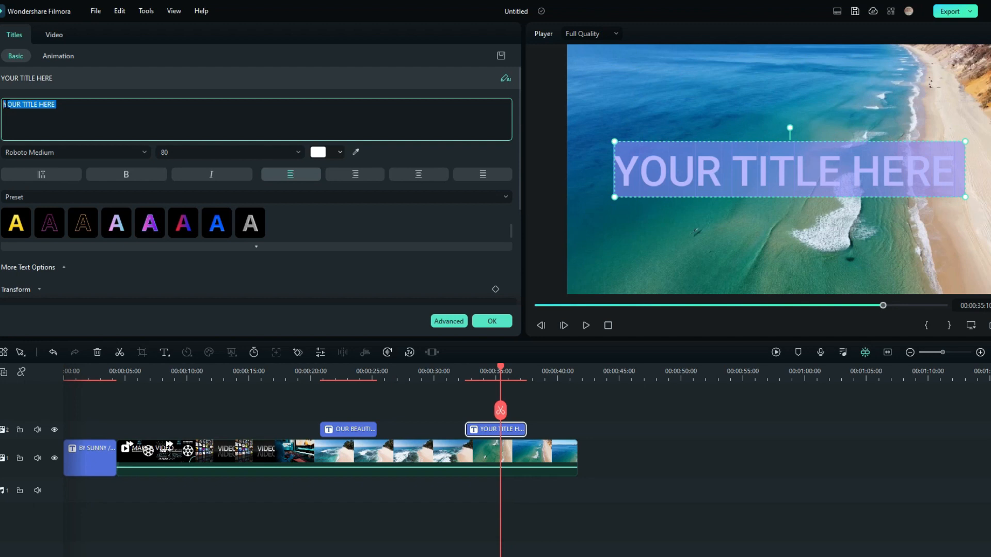
type("bEA")
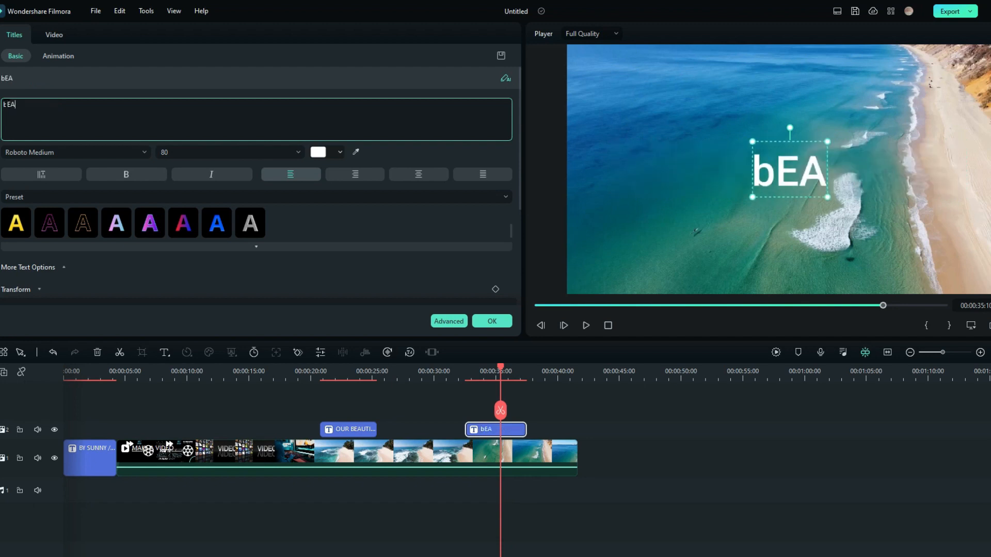
key("BackSpace")
key("BackSpace")
key("BackSpace")
type("BEACH VACATION")
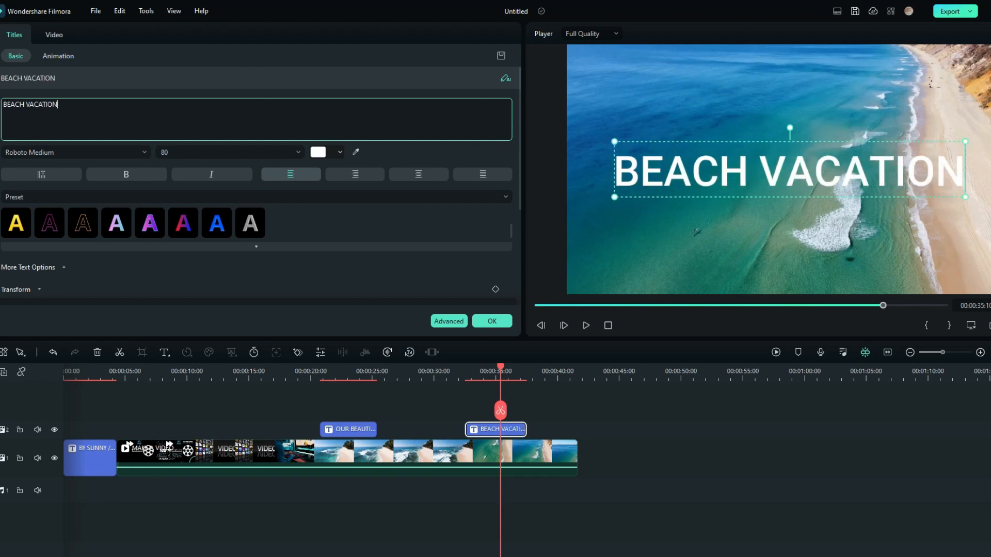
key("Return")
type("IN ")
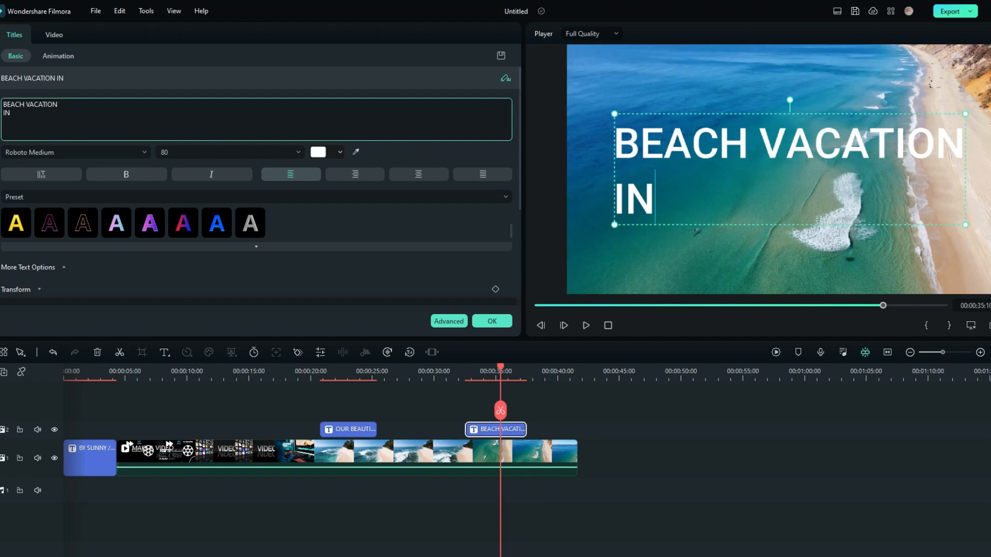
type("CABOS")
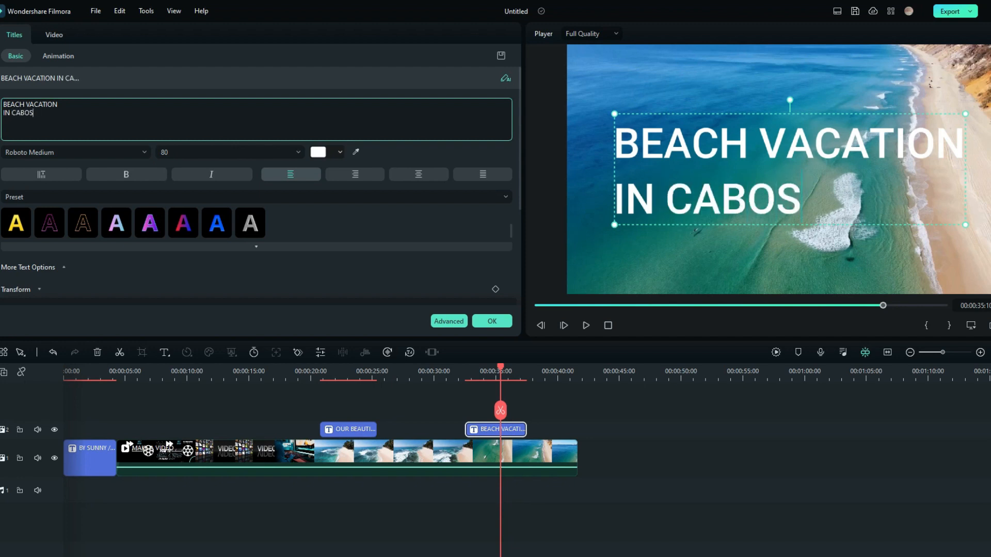
- Try right and left alignment on the BEACH VACATION IN CABOS text and set it to centred
left_click(714, 83)
left_click(711, 155)
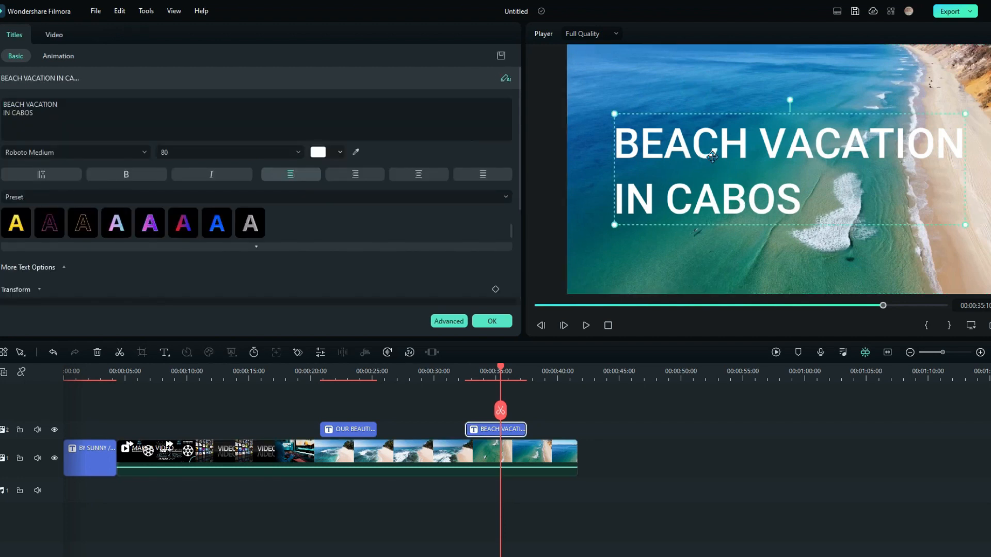
left_click(418, 176)
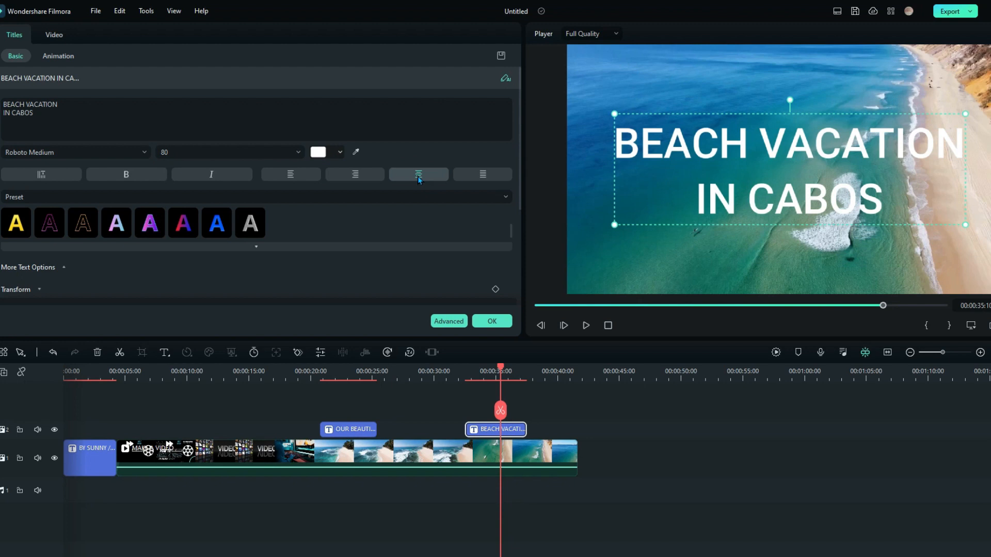
left_click(355, 175)
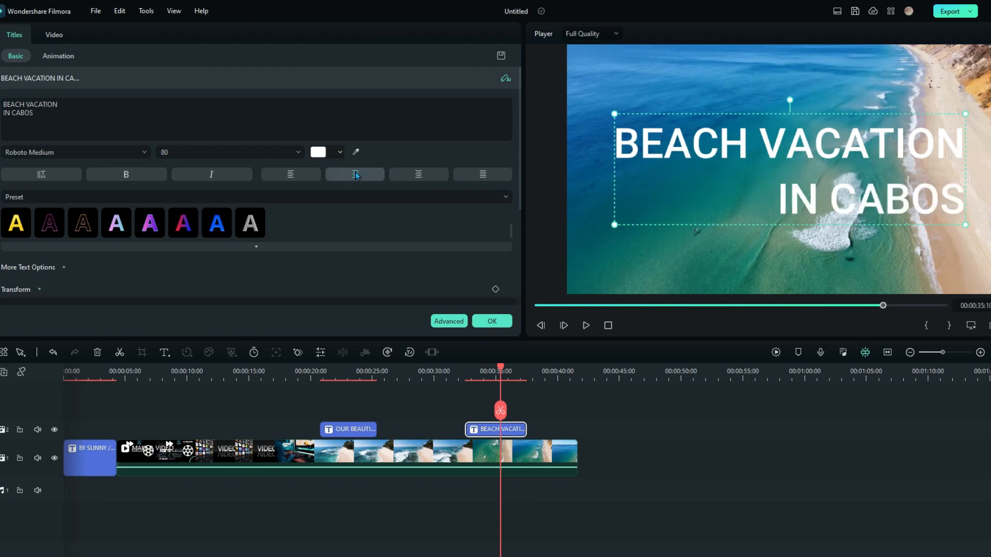
left_click(291, 175)
left_click(419, 176)
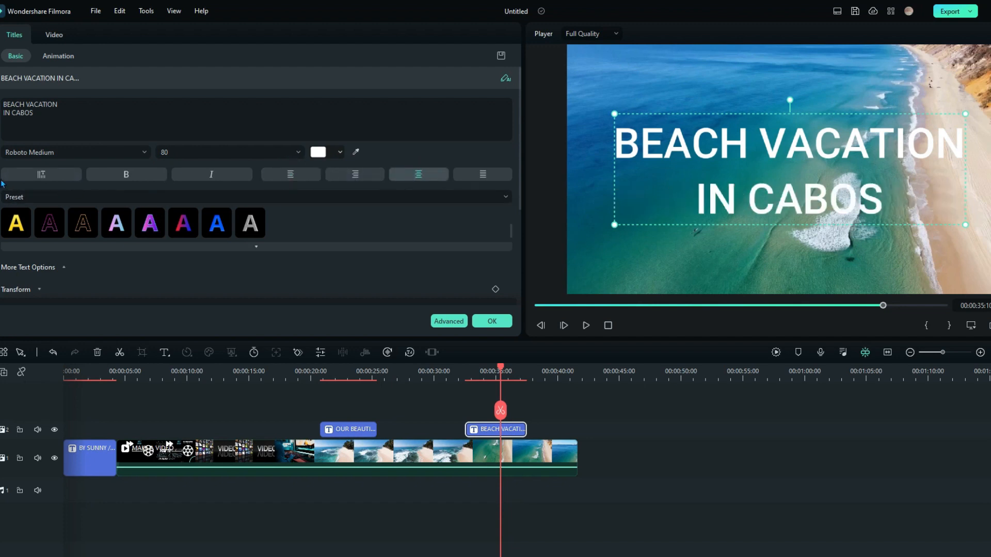
- Set the beach title's font to Roboto Slab Regular and move the text to the upper part of the video frame
left_click(117, 151)
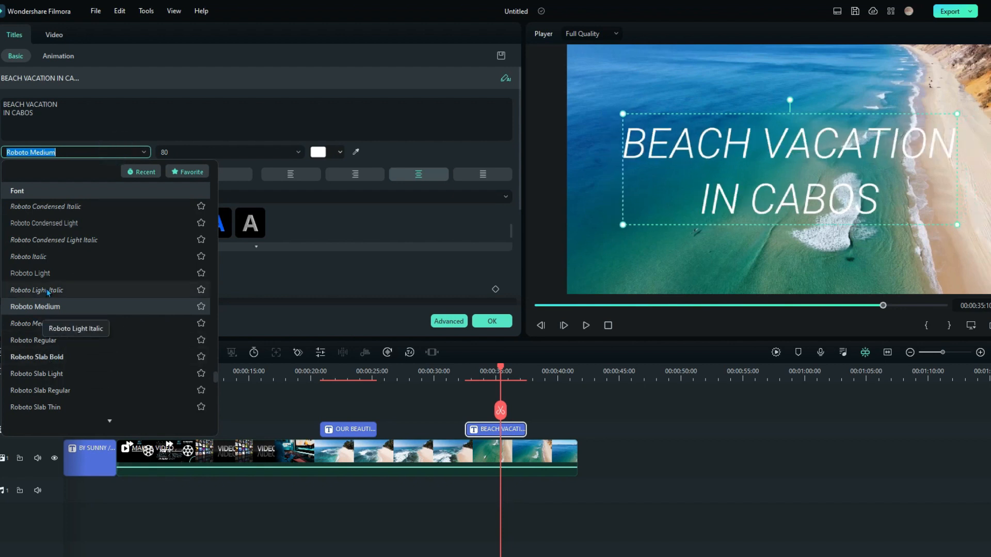
left_click(27, 391)
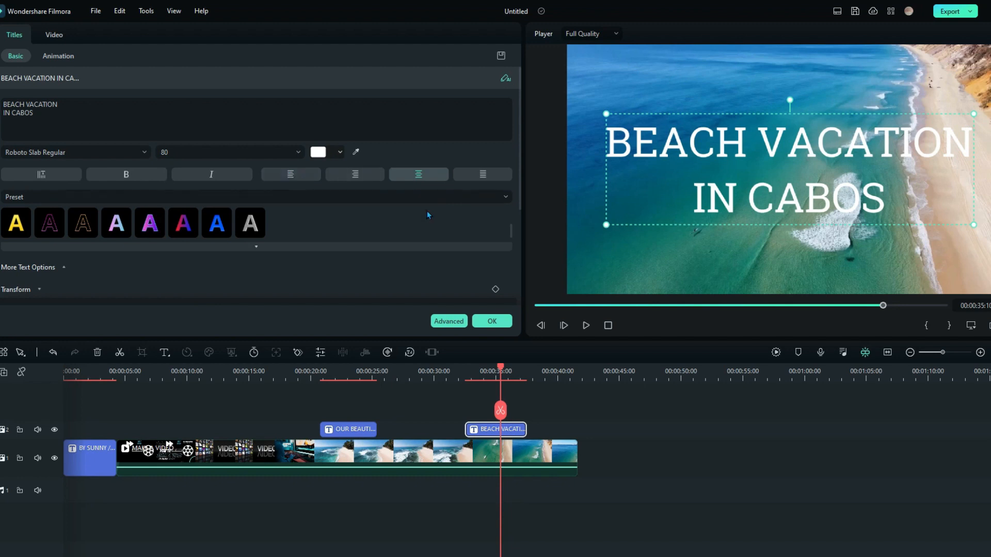
left_click_drag(714, 144, 709, 96)
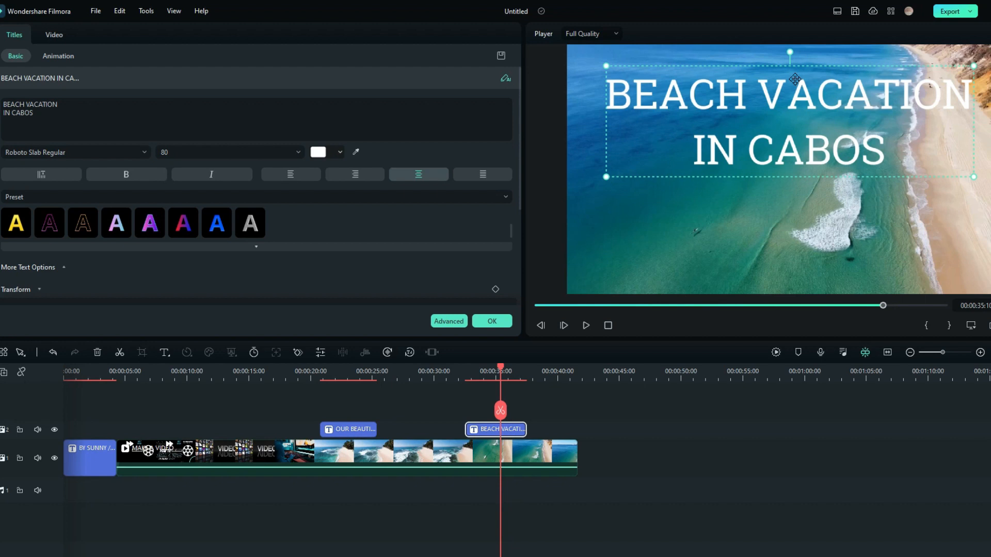
- Apply the Rotate to zoom in 1 animation to the beach title and play the title from its beginning
left_click(66, 59)
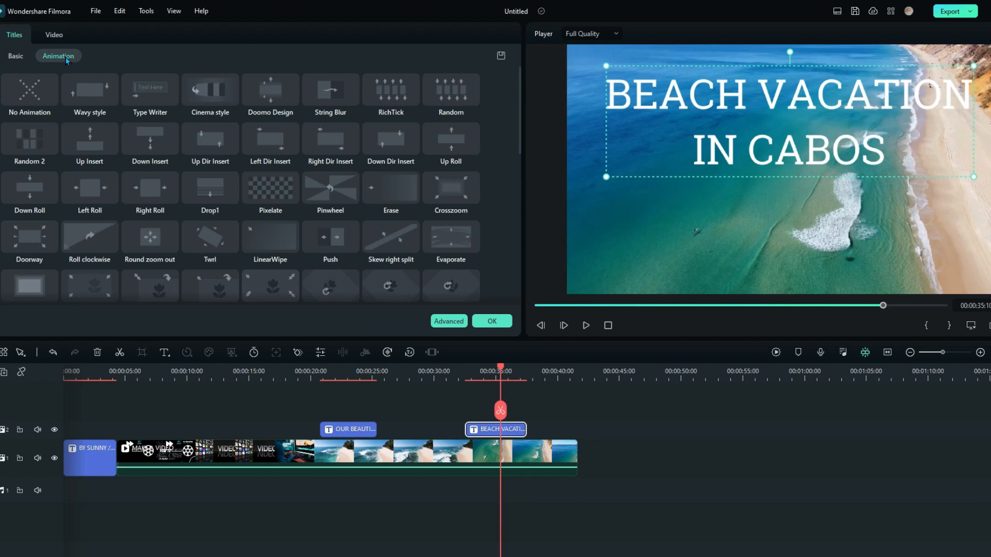
scroll(365, 115, "down", 3)
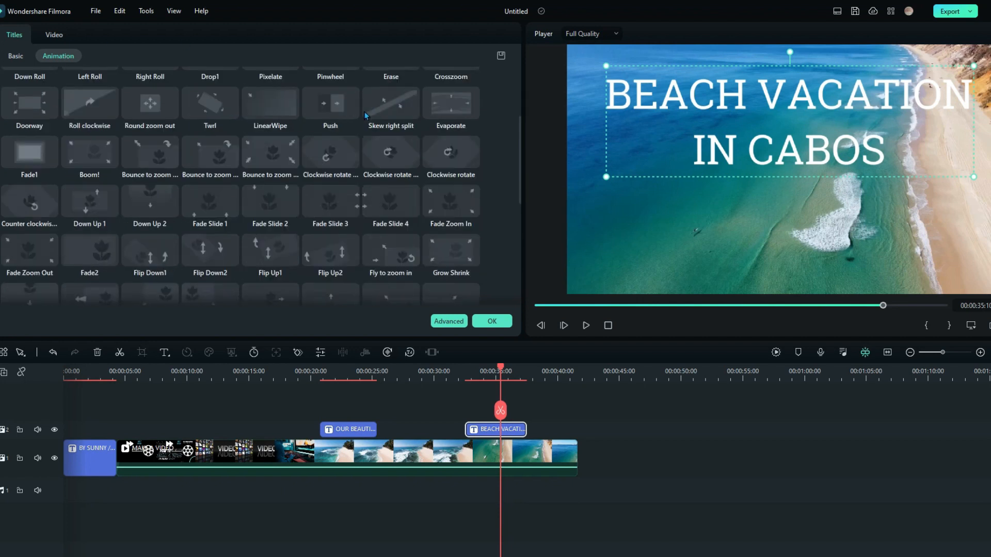
scroll(279, 195, "up", 2)
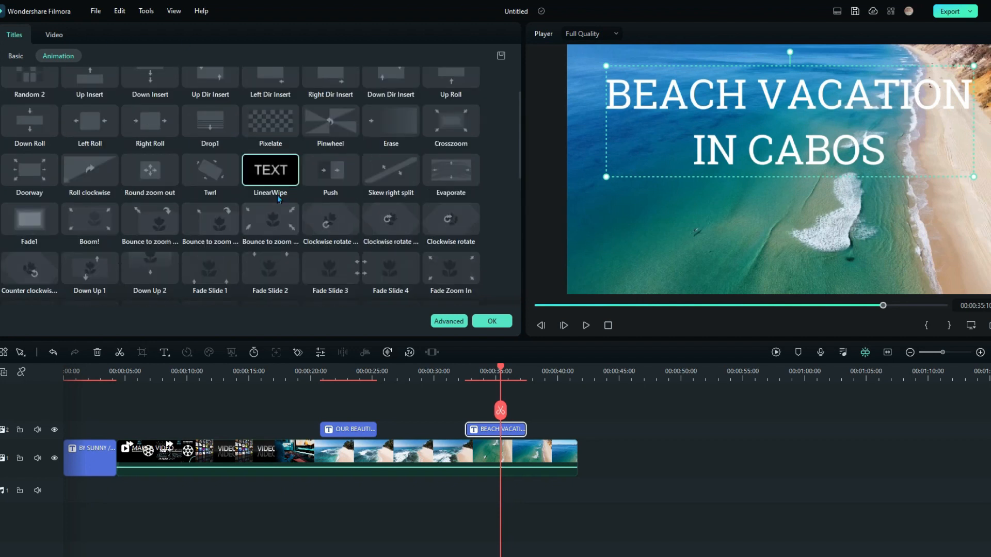
scroll(227, 271, "down", 3)
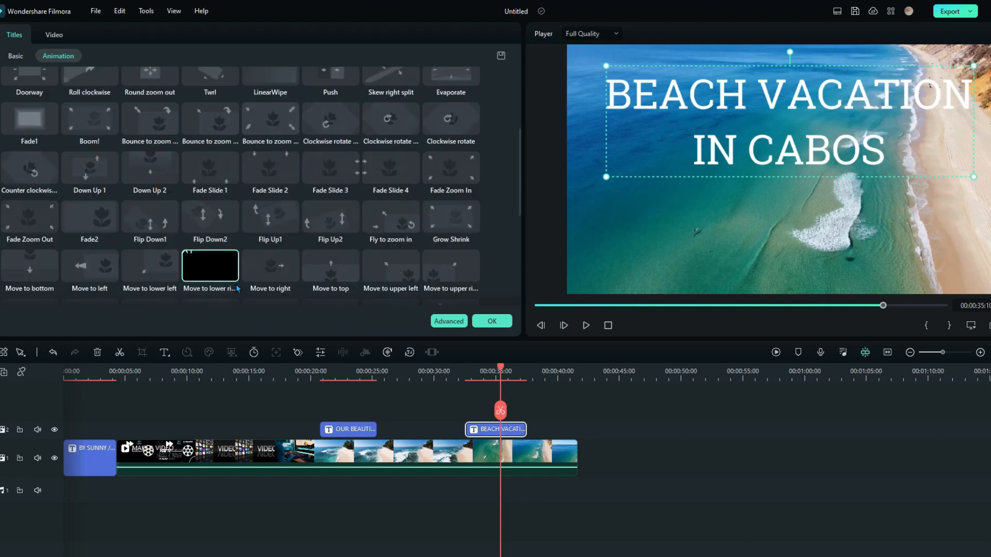
scroll(273, 222, "down", 1)
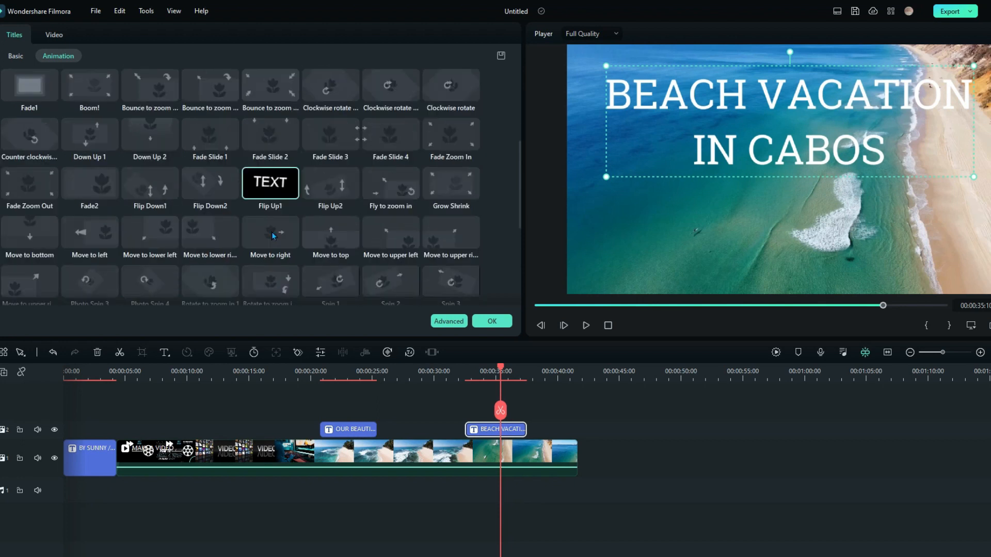
left_click(210, 287)
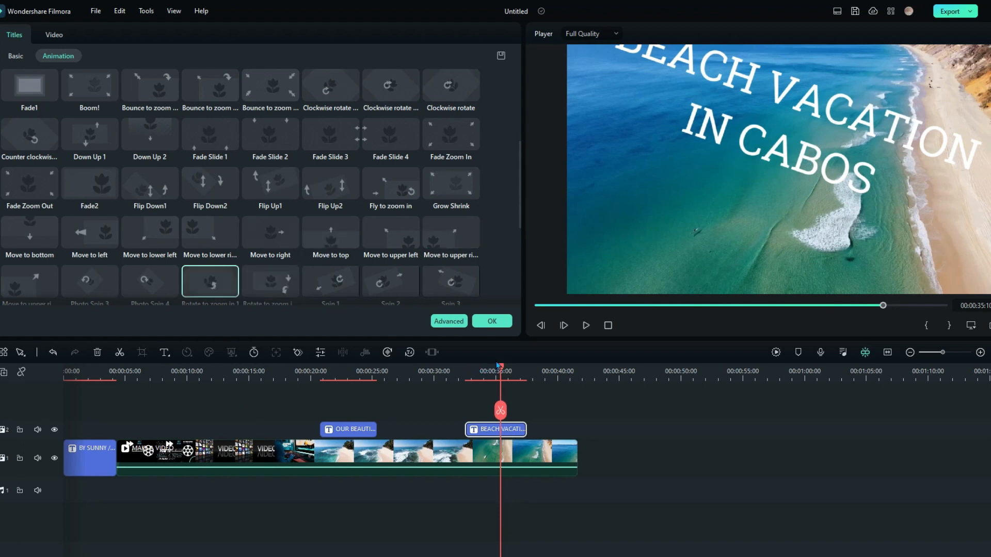
left_click_drag(498, 366, 468, 367)
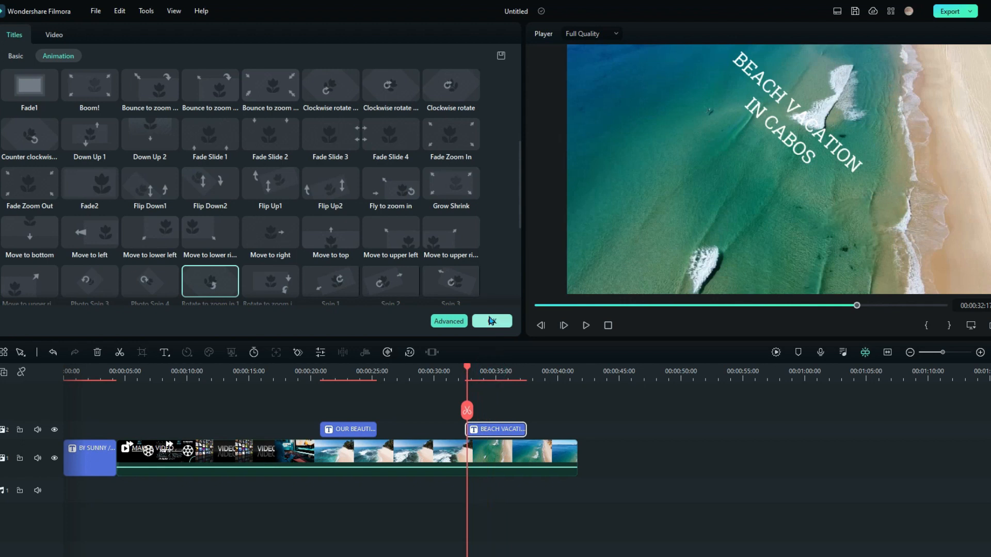
left_click(492, 321)
left_click(586, 325)
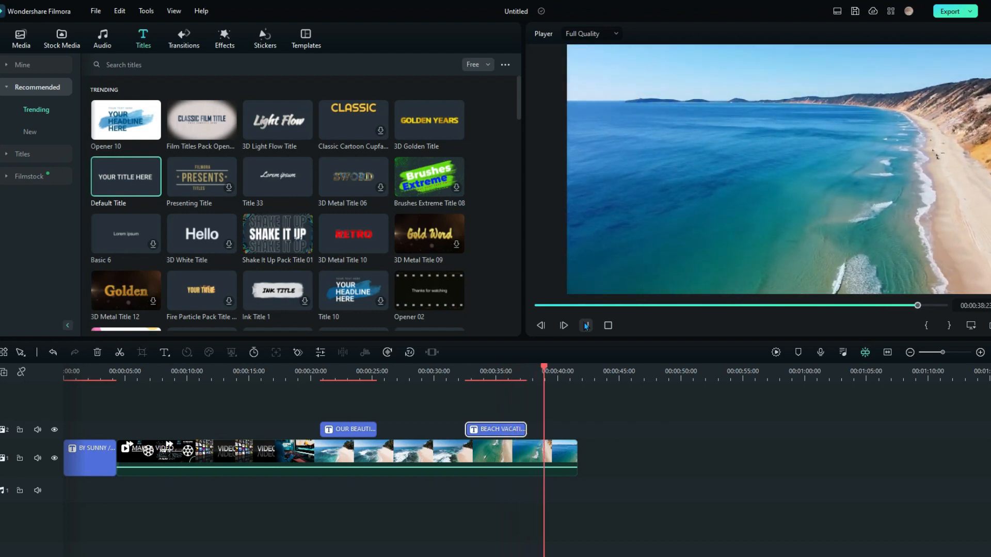
left_click(584, 326)
- Reopen the beach title's text settings and set its font size to 64
double_click(493, 430)
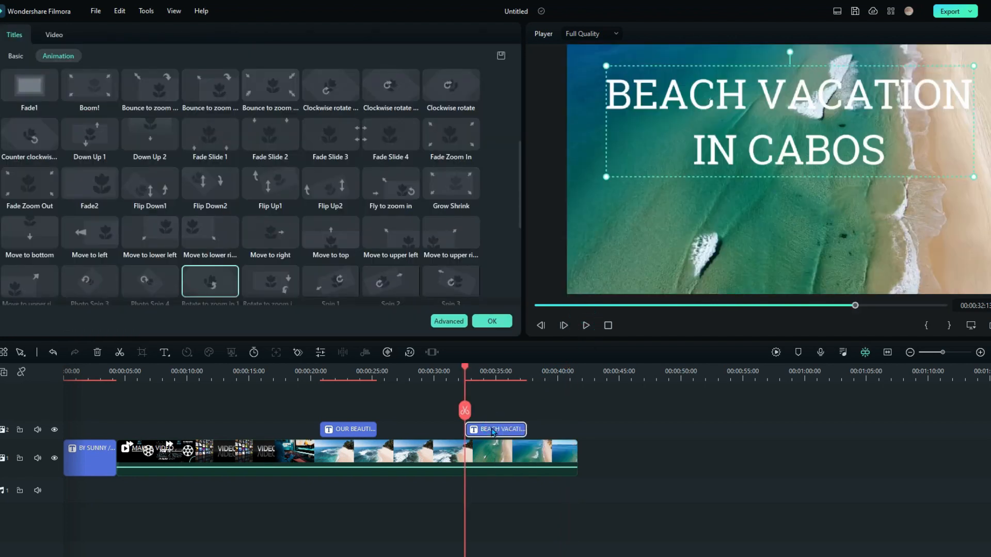
left_click(15, 57)
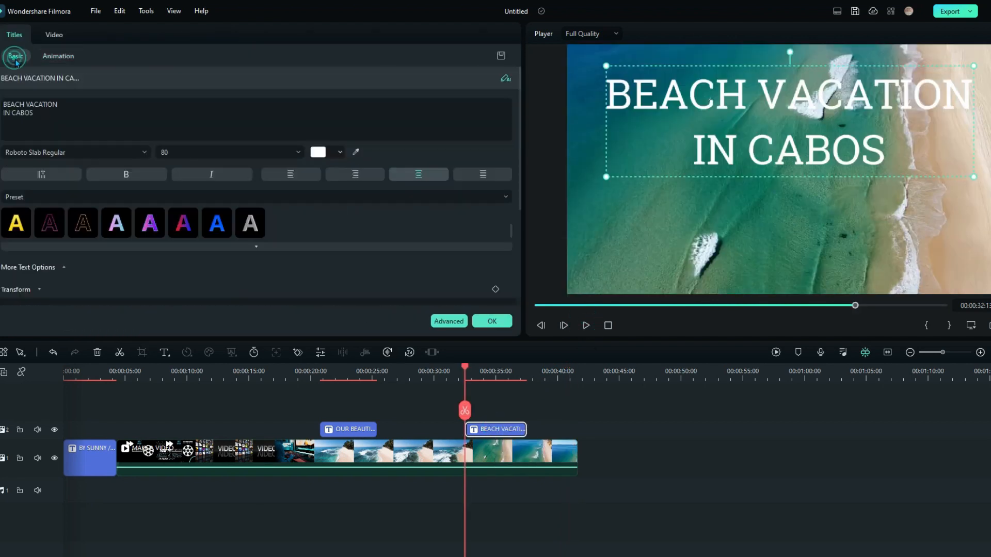
left_click(298, 154)
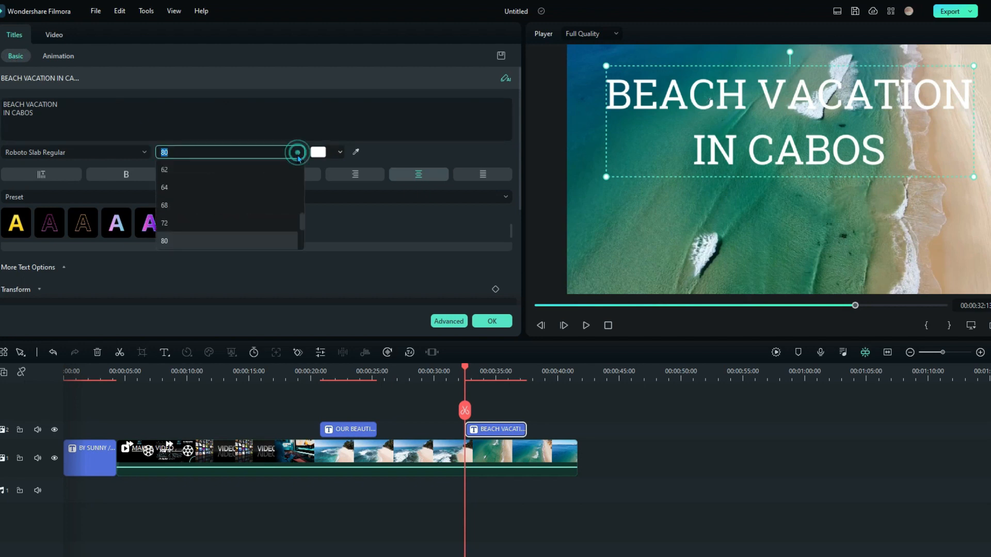
left_click(187, 188)
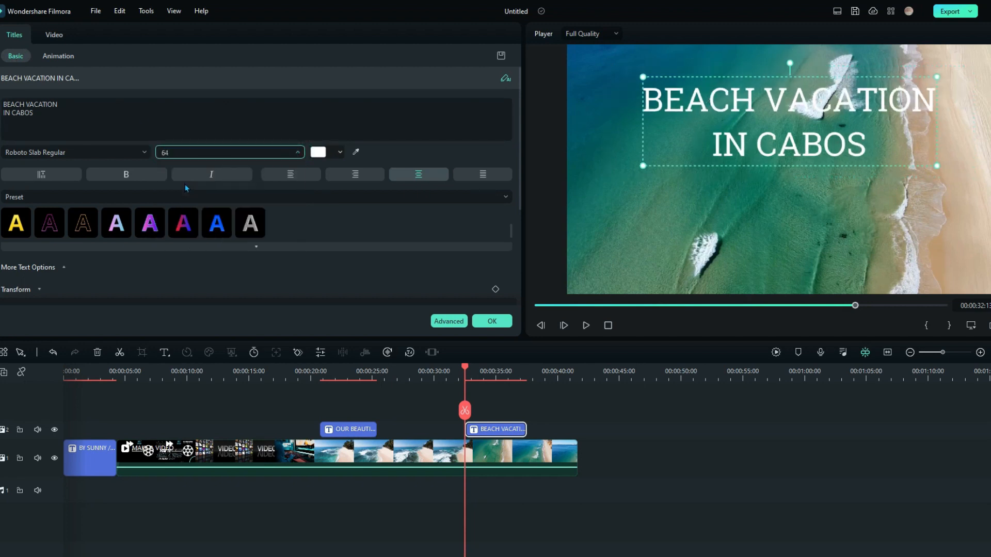
left_click(492, 321)
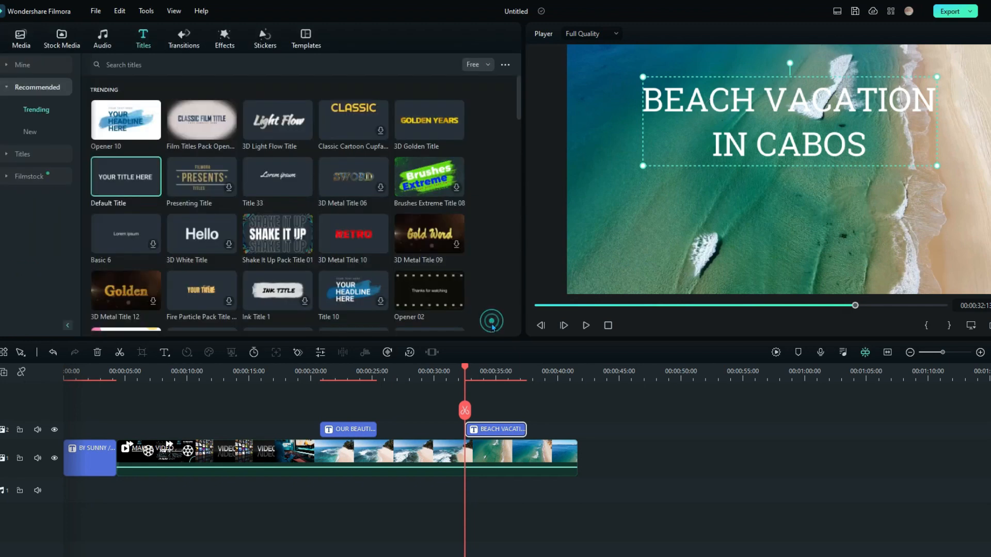
- Play the beach title from its beginning through the rest of its clip and stop playback near the video's end
left_click(586, 325)
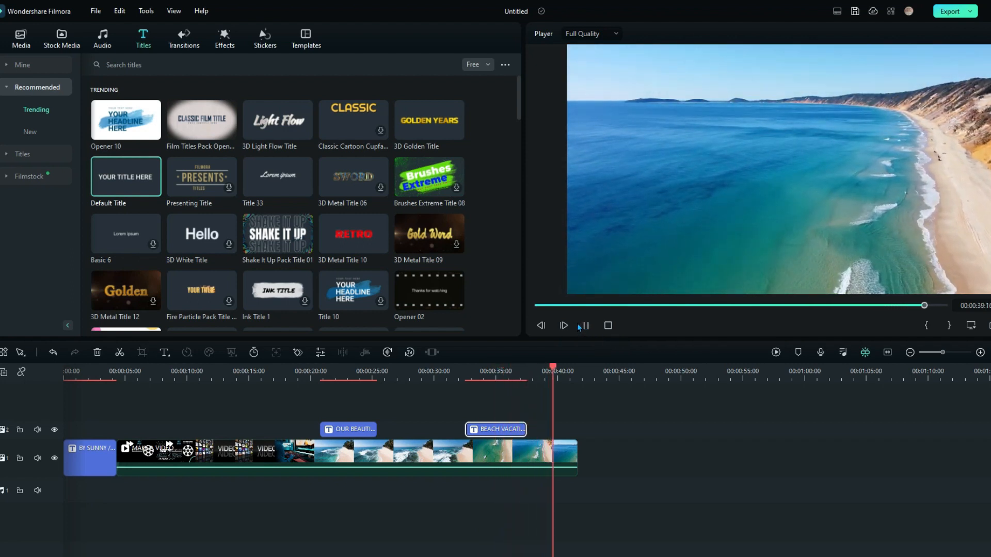
left_click(586, 325)
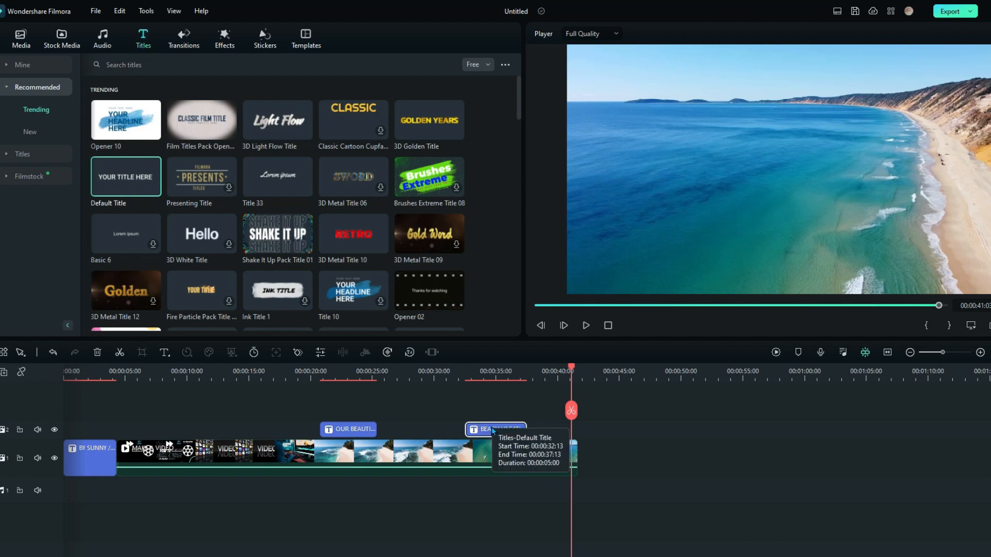
- In the opener title at the video's start, move THINK BOX slightly up and right, and MEDIA SOURCE slightly right
left_click_drag(570, 376, 101, 453)
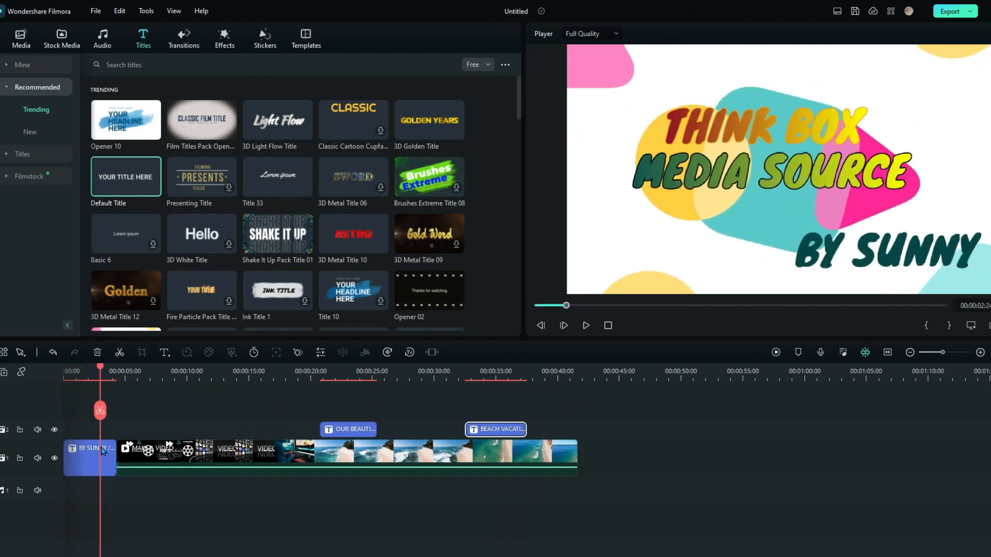
double_click(720, 118)
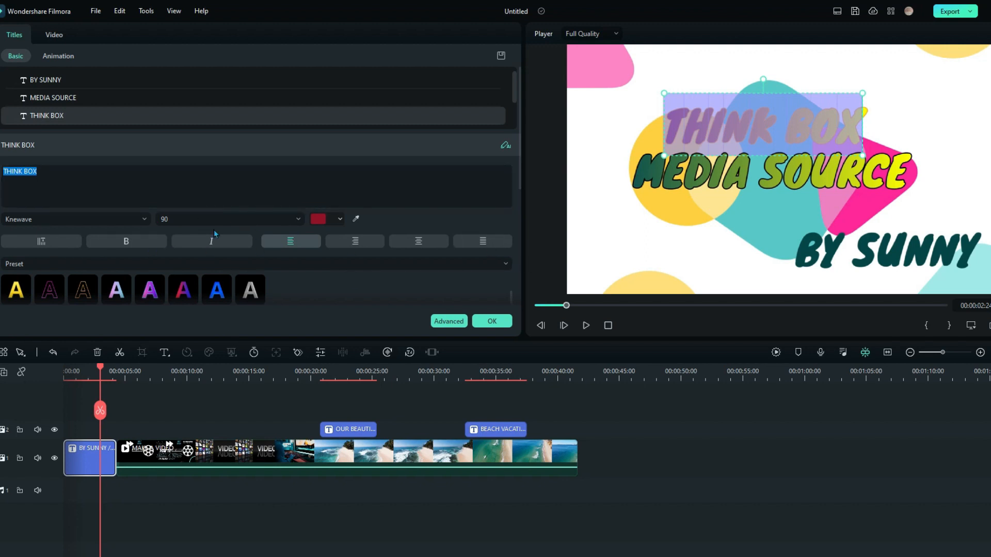
left_click(653, 224)
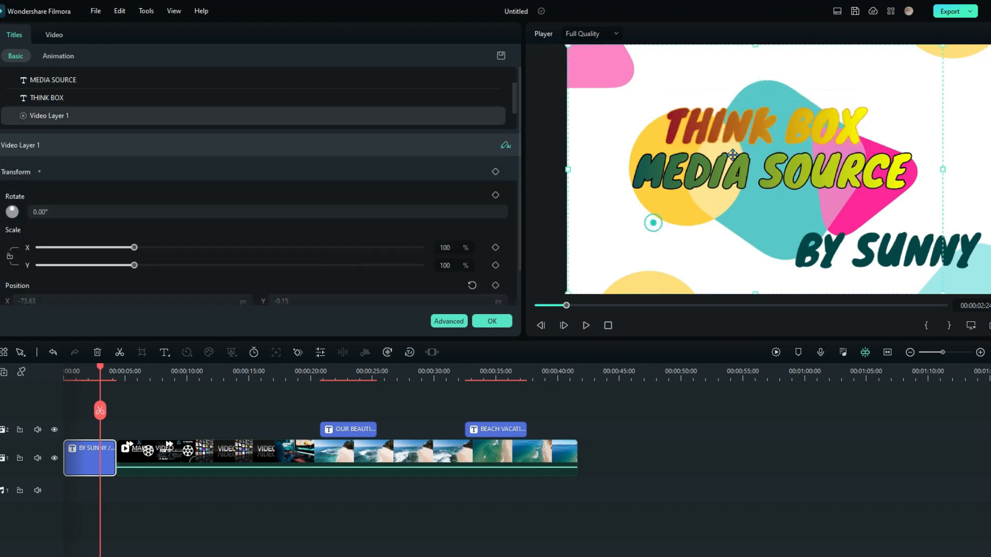
left_click(739, 116)
left_click_drag(739, 115, 745, 108)
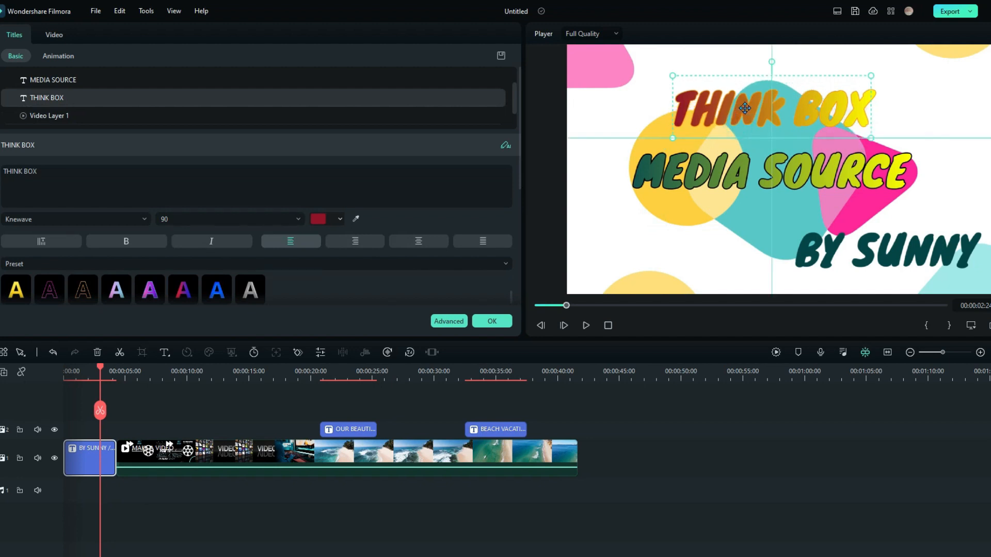
left_click_drag(746, 172, 765, 174)
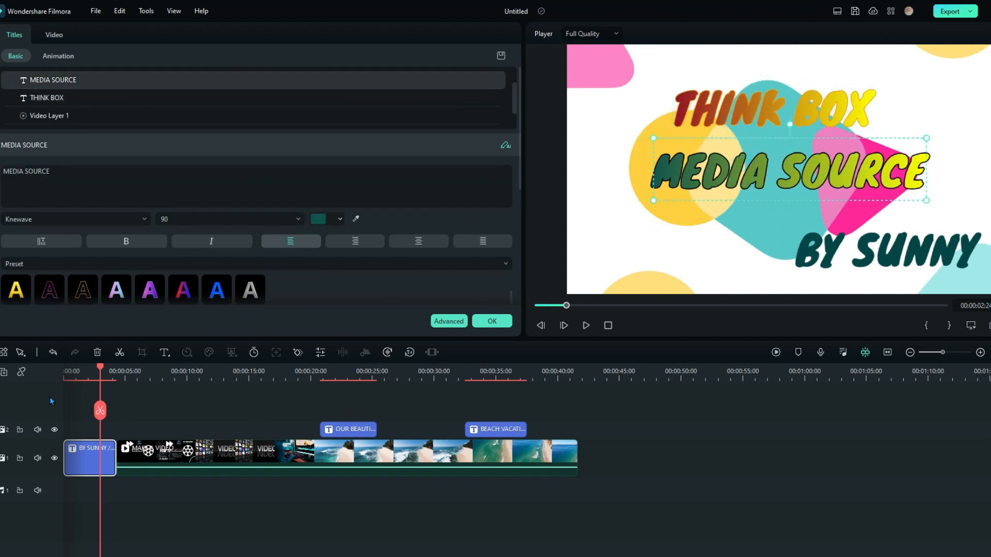